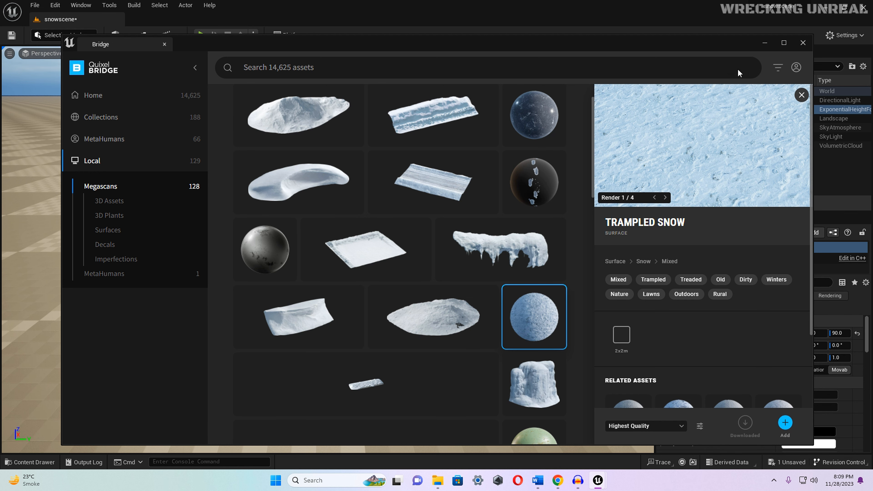
Close Quixel Bridge and open the Trampled_Snow folder under Megascans > Surfaces in the project content
left_click(802, 43)
key("ctrl+space")
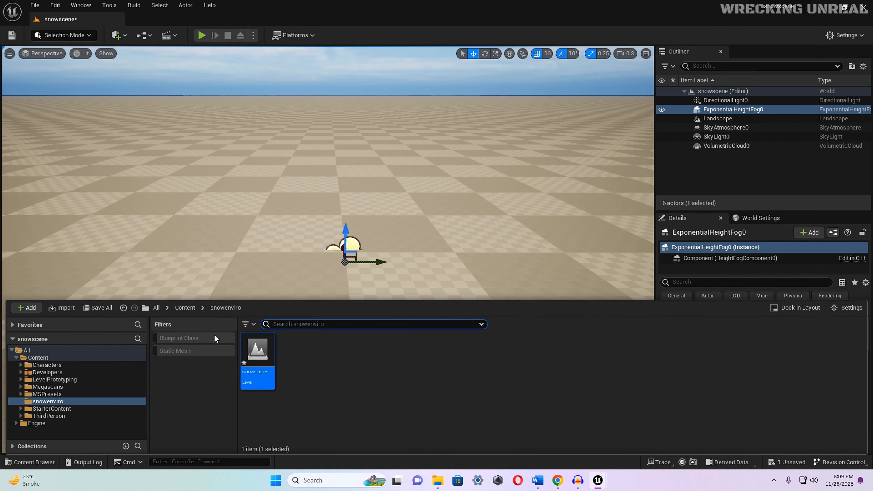
left_click(55, 388)
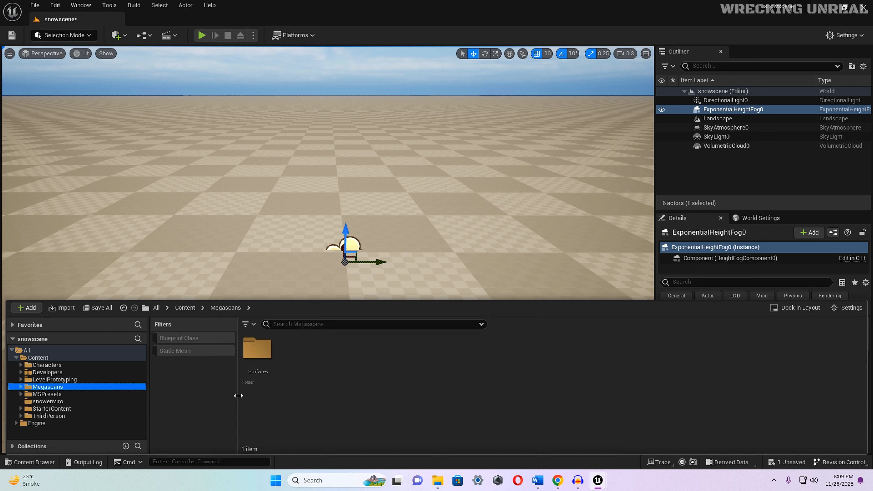
double_click(256, 344)
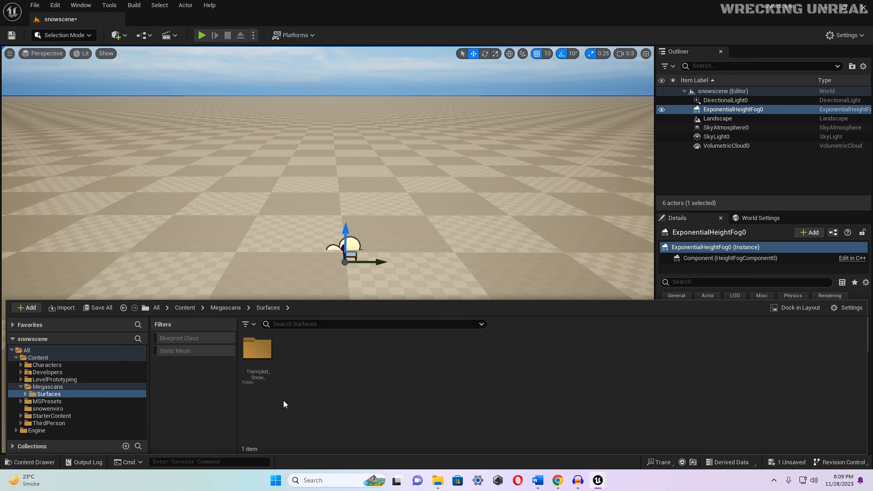
left_click(260, 356)
double_click(260, 356)
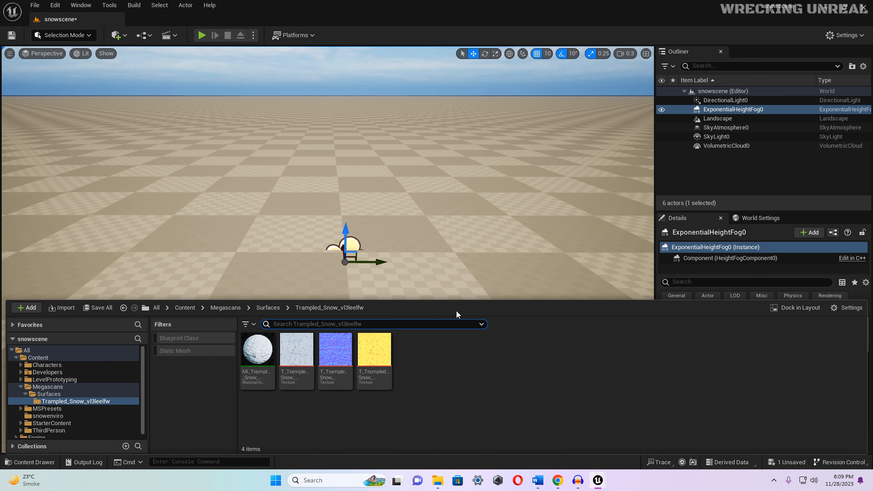
left_click_drag(455, 305, 456, 332)
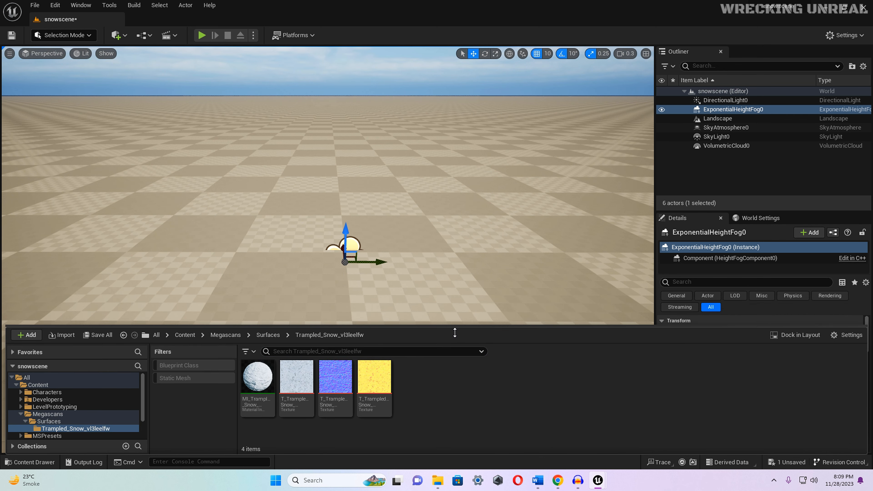
Assign the trampled snow material instance as the Landscape Material of the Landscape actor
left_click(736, 118)
scroll(751, 331, "down", 5)
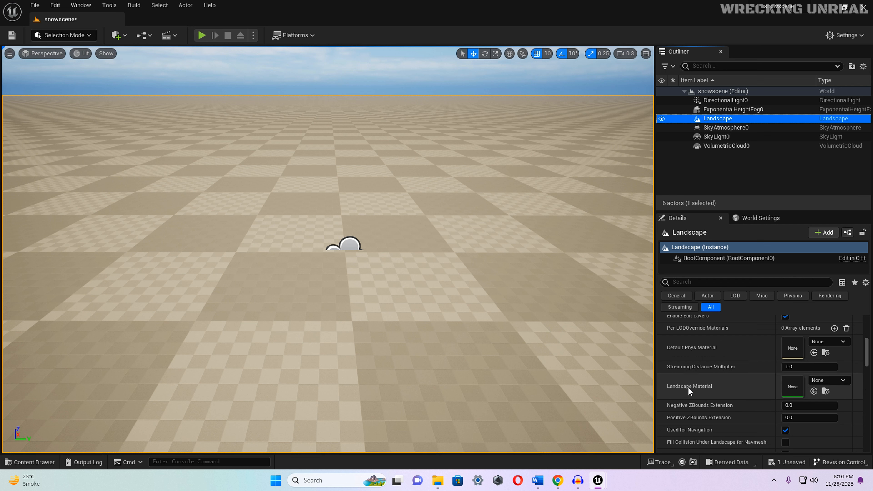
key("ctrl+space")
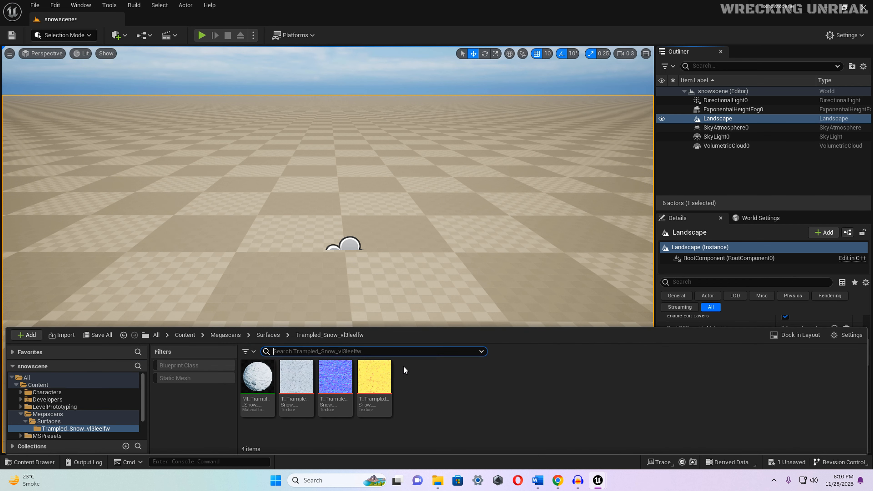
left_click(251, 379)
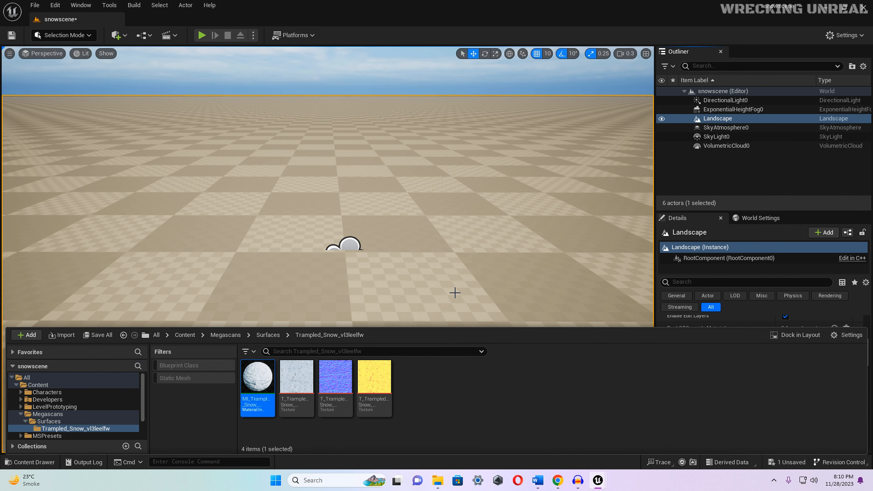
left_click(460, 283)
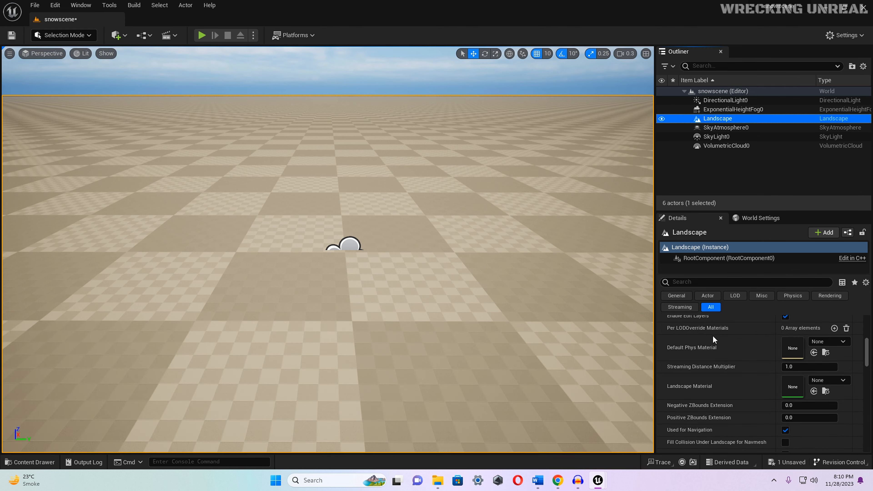
left_click(814, 391)
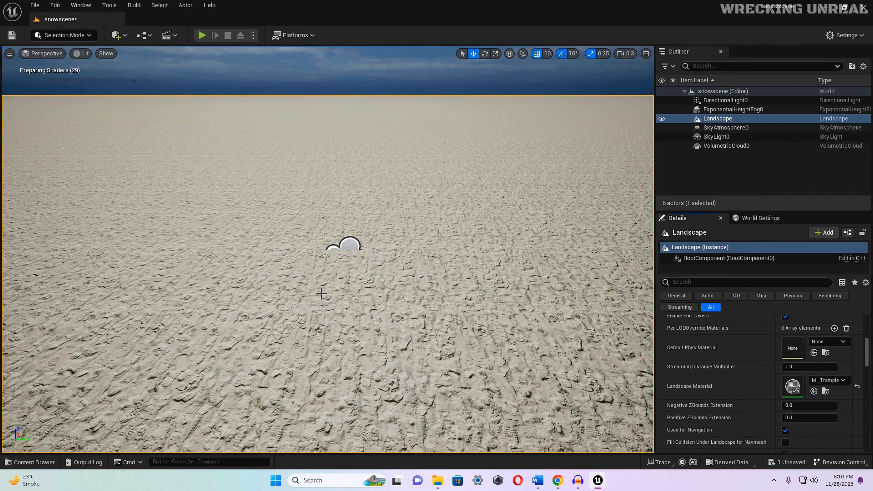
Open the trampled snow material instance and override its Normal Strength with 1.5
mouse_move(322, 293)
right_mouse_down()
mouse_move(322, 313)
mouse_move(298, 293)
mouse_move(315, 286)
mouse_move(315, 304)
right_mouse_up()
scroll(322, 308, "up", 2)
scroll(314, 286, "down", 4)
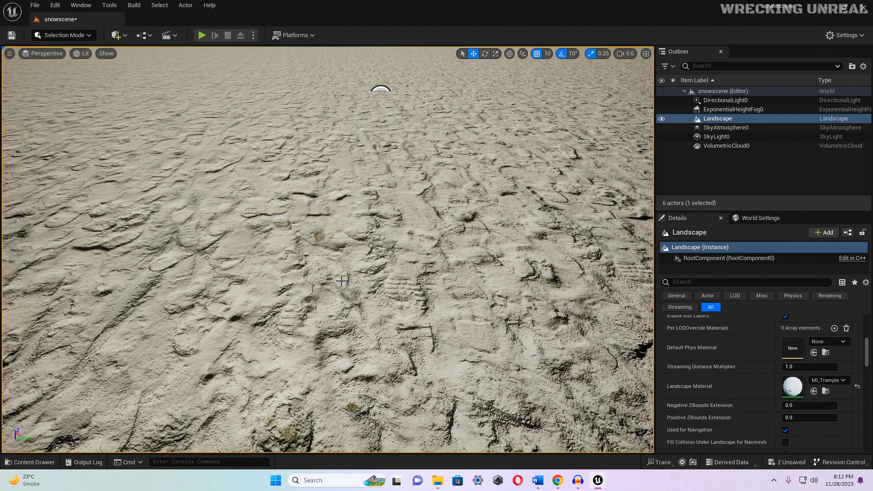
mouse_move(339, 272)
right_mouse_down()
mouse_move(351, 262)
mouse_move(344, 270)
right_mouse_up()
scroll(343, 270, "down", 4)
key("ctrl+space")
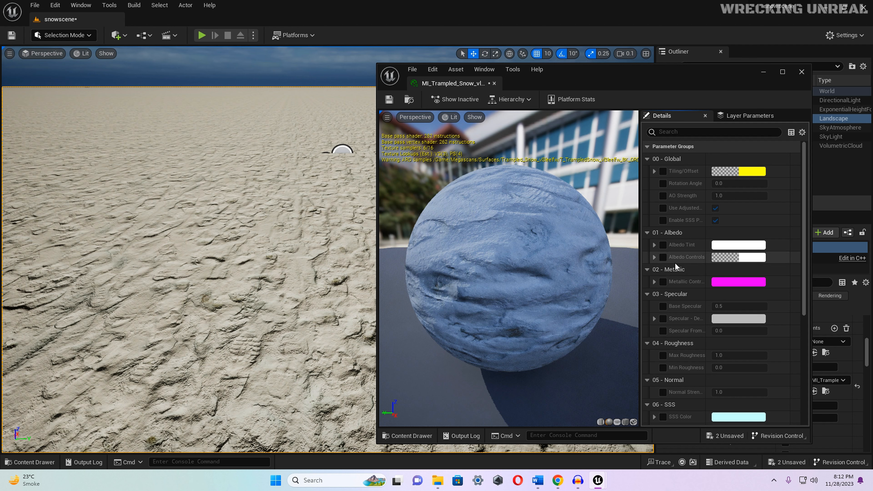
scroll(680, 305, "down", 2)
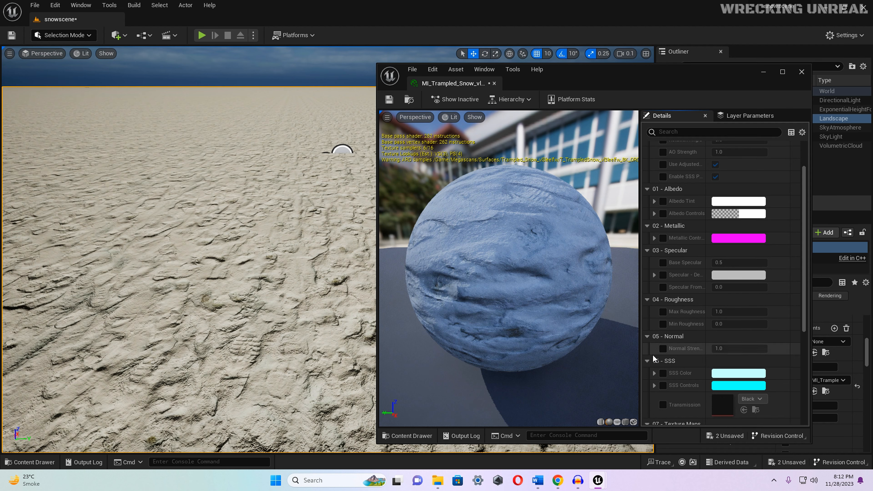
left_click(661, 348)
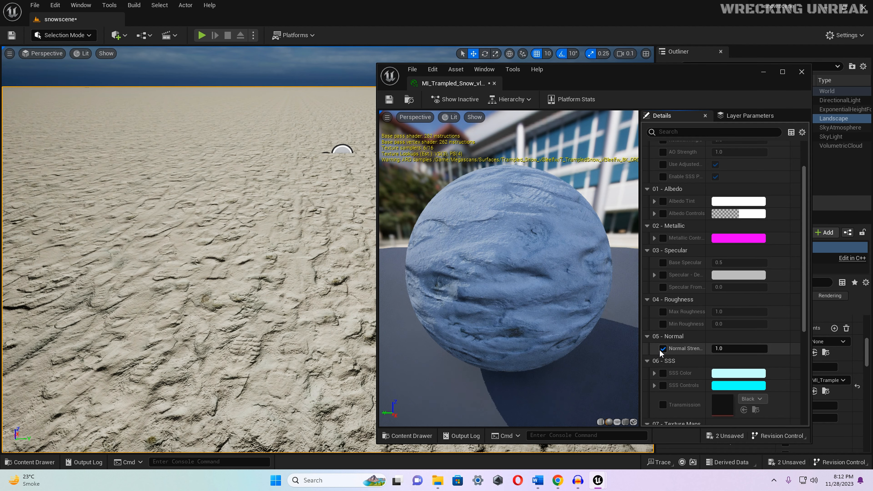
left_click(735, 349)
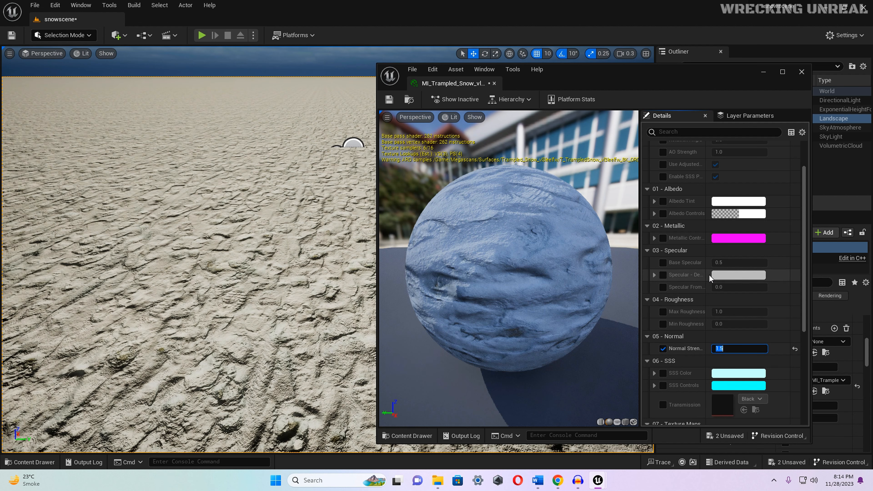
Save the trampled snow material instance and close its editor
scroll(709, 277, "up", 3)
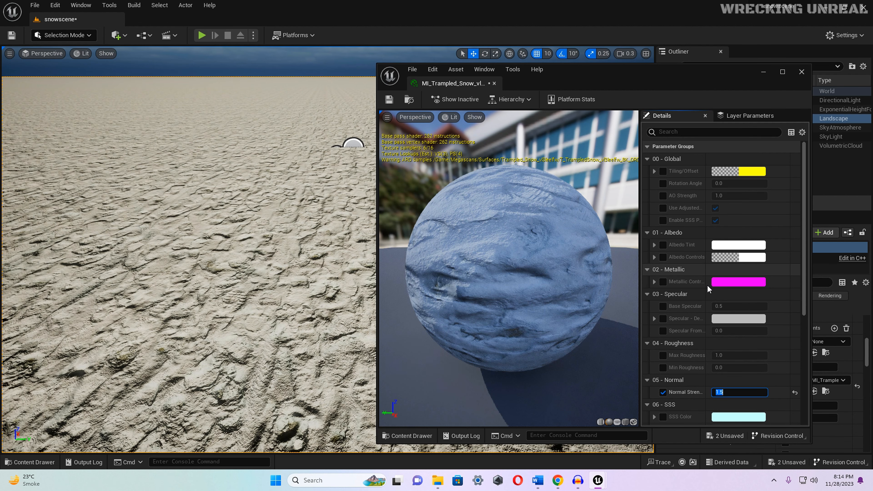
scroll(706, 297, "down", 4)
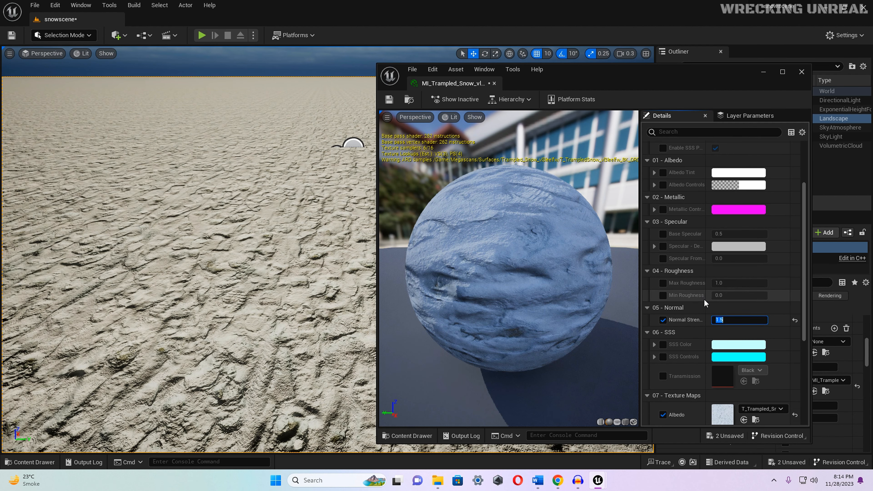
left_click(389, 100)
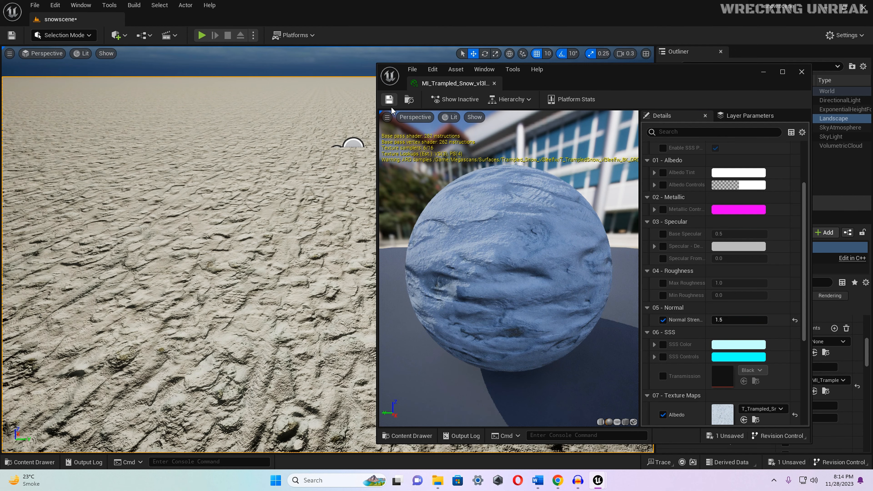
left_click(803, 72)
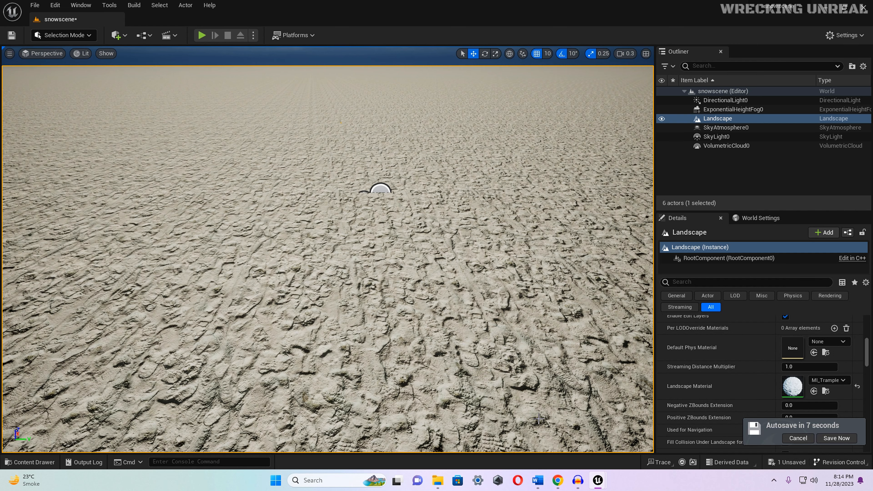
Switch to Chrome, view the download formats of the Farm House model on Sketchfab, and return to Unreal Editor
left_click(557, 480)
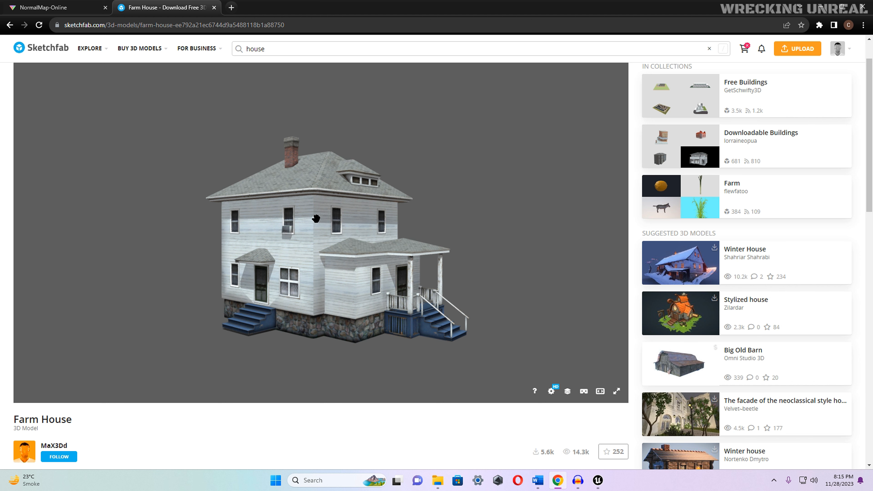
scroll(297, 274, "down", 3)
scroll(667, 244, "down", 5)
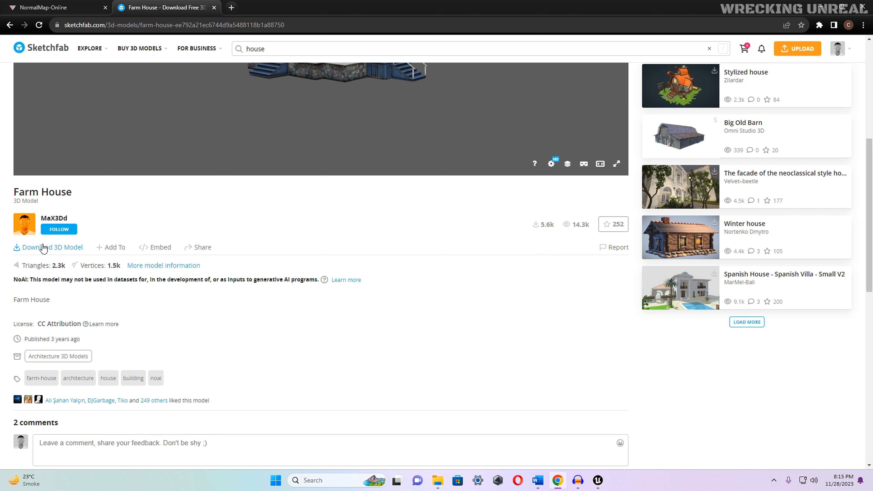
left_click(44, 249)
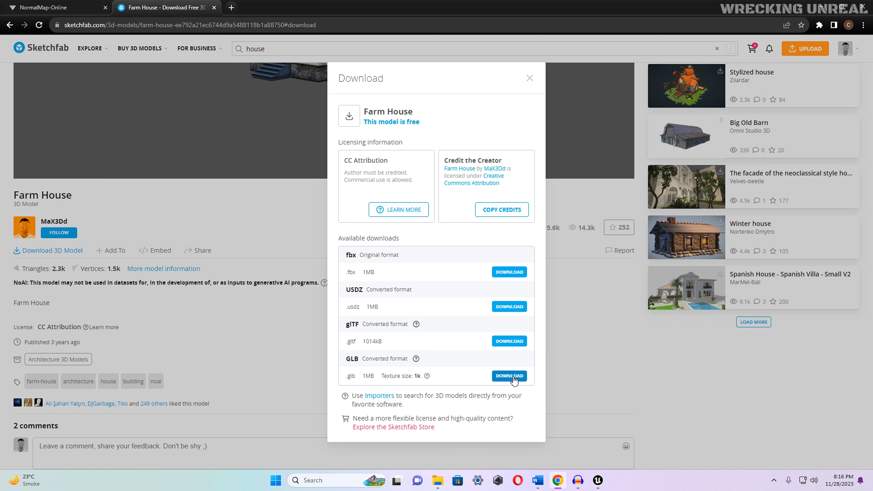
left_click(606, 374)
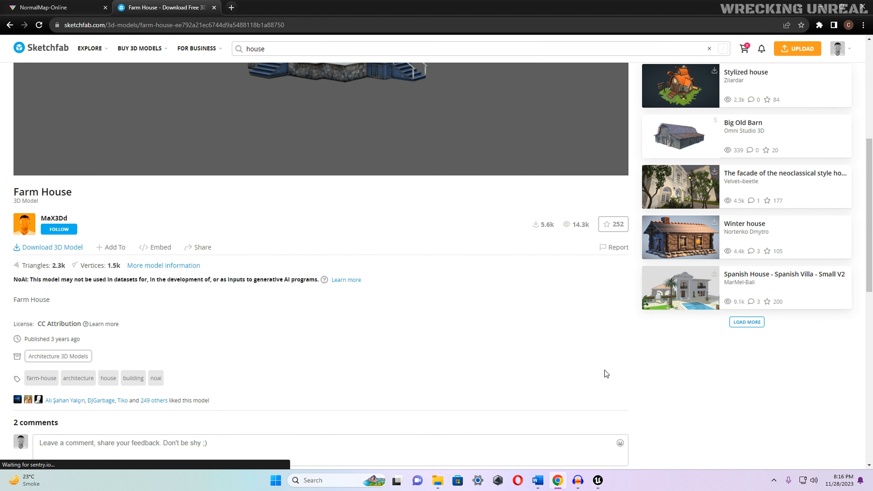
left_click(822, 7)
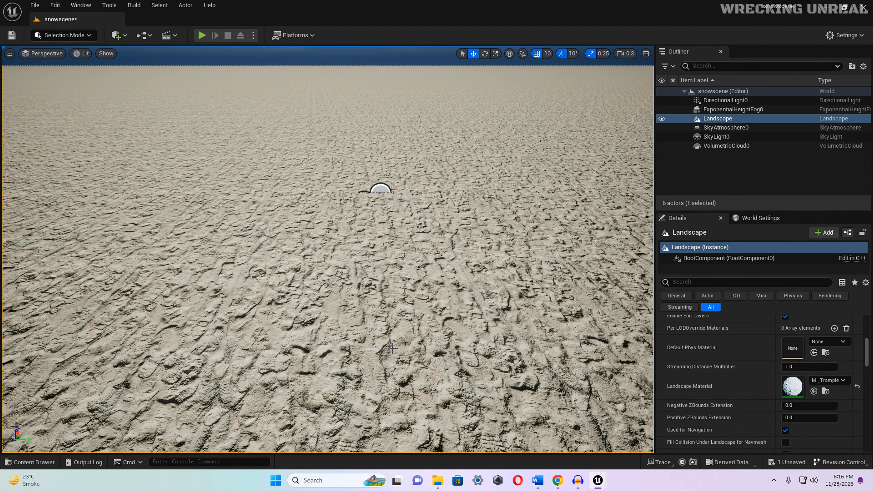
Create a new folder named House directly inside the Content folder
key("ctrl+space")
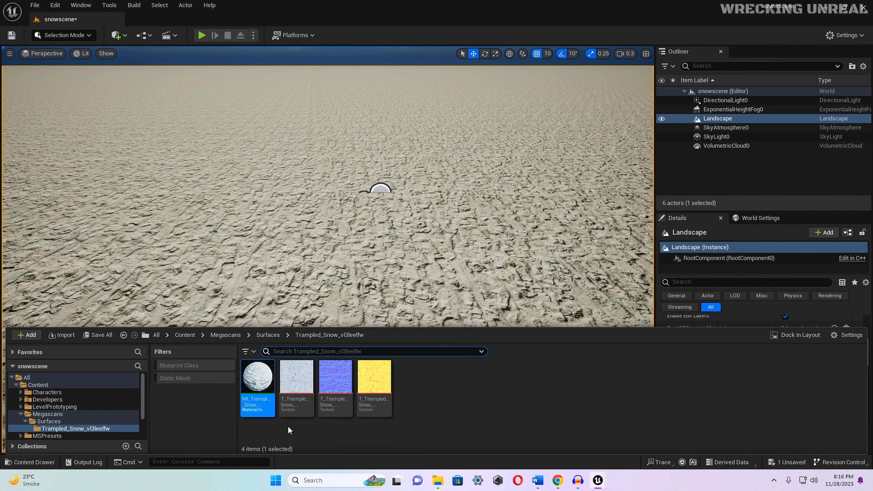
left_click(182, 334)
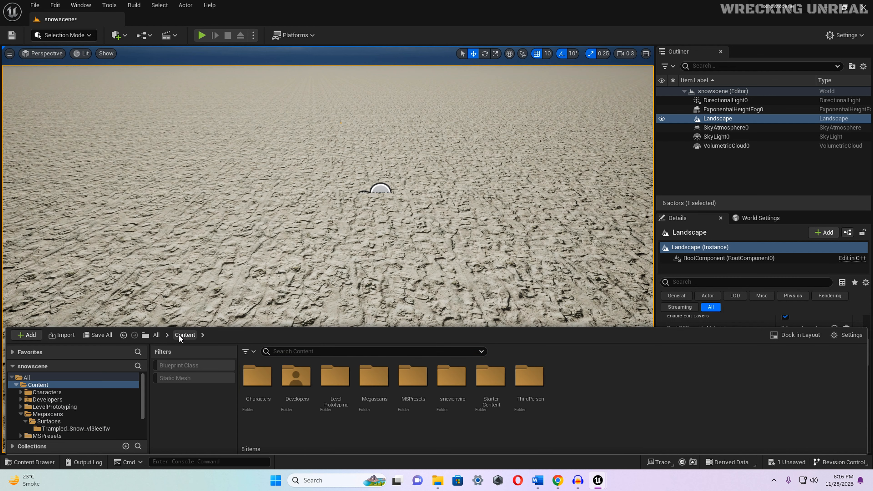
right_click(424, 434)
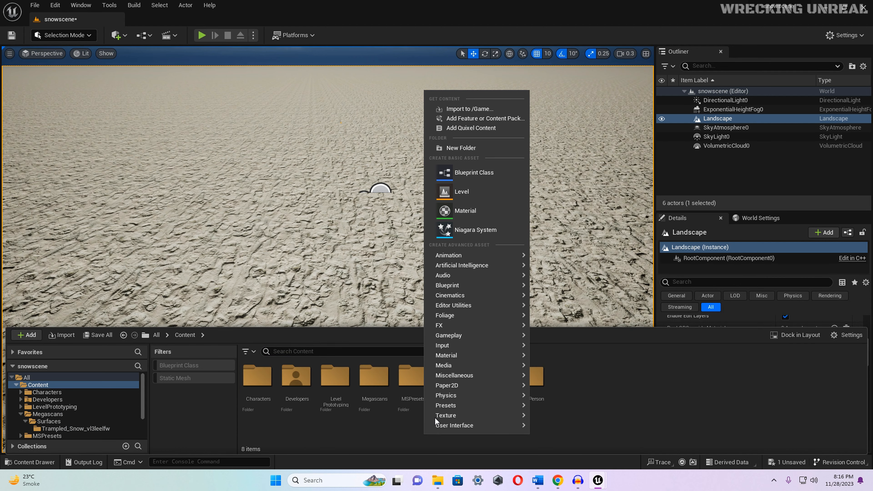
left_click(490, 152)
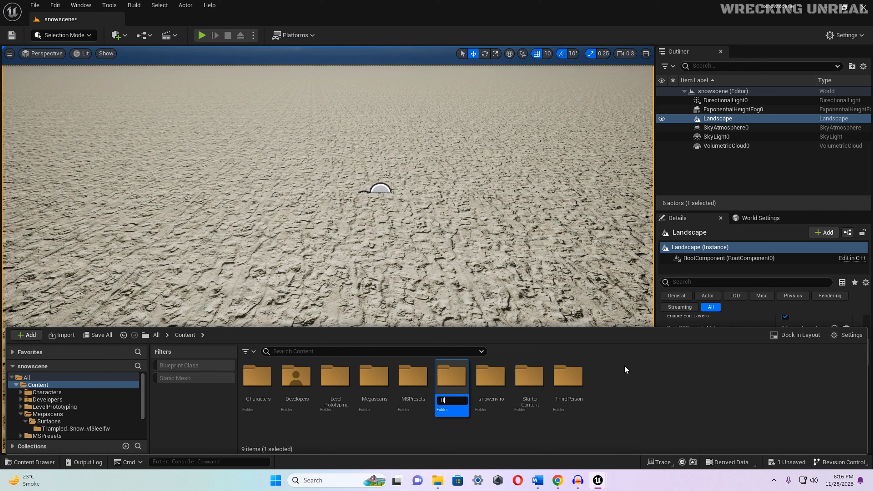
type("House")
key("Return")
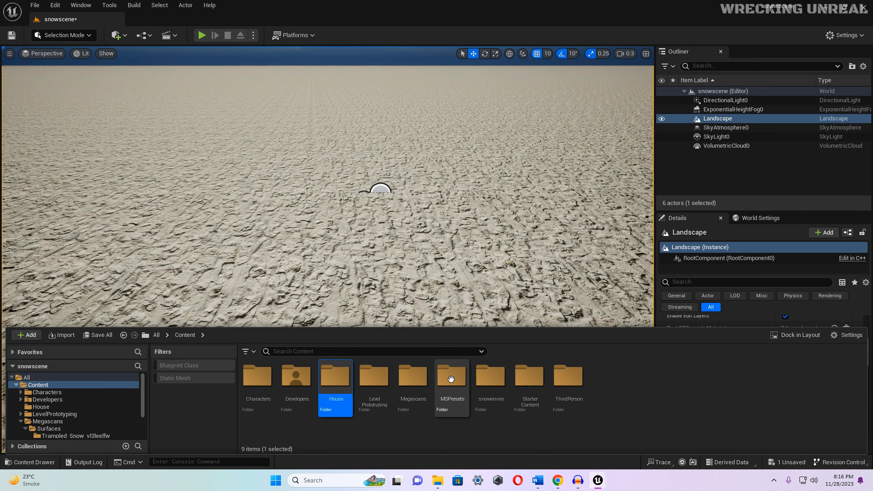
Open the new House folder in the project content
double_click(439, 371)
left_click(185, 335)
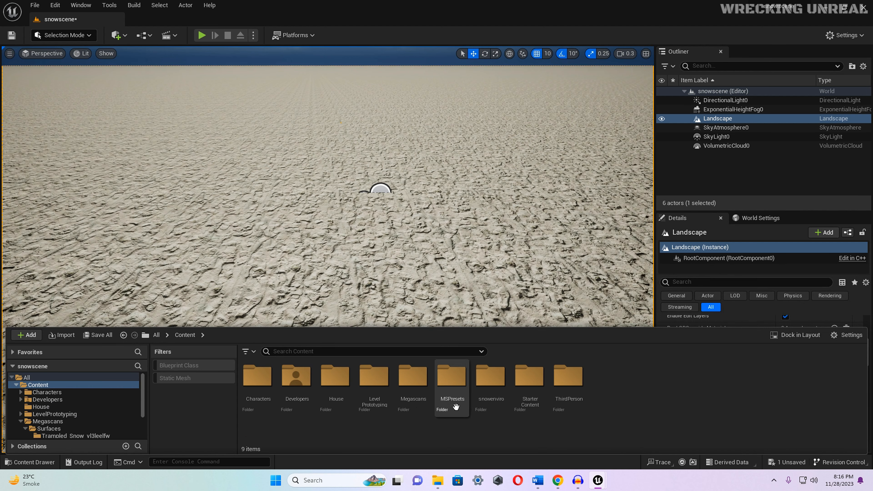
left_click(338, 380)
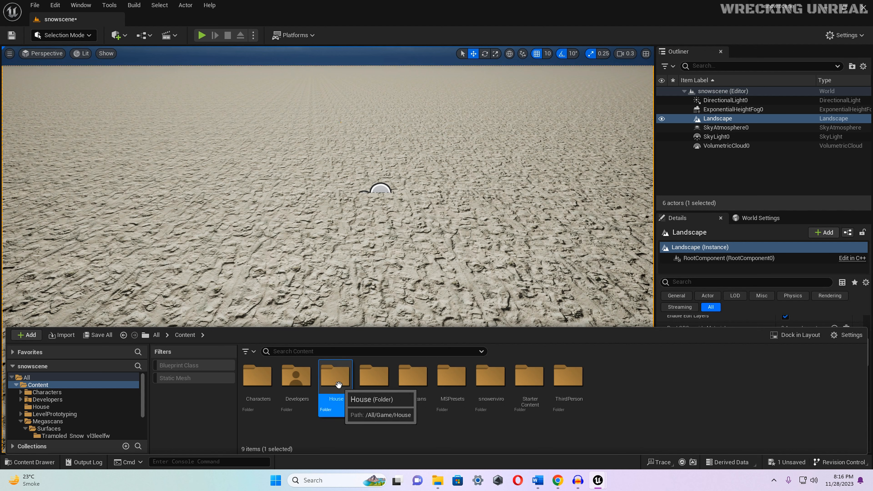
double_click(338, 379)
Choose farm_house.glb from drive F: for import into the House folder
right_click(296, 398)
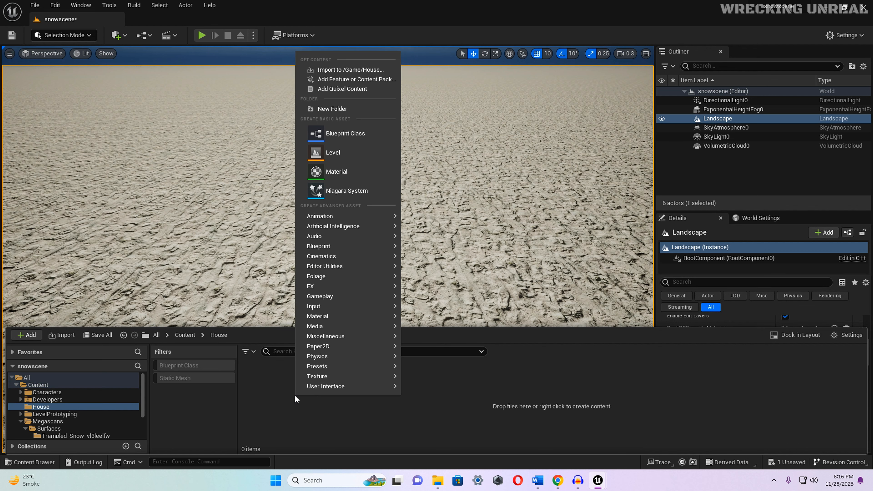
left_click(327, 70)
left_click(49, 162)
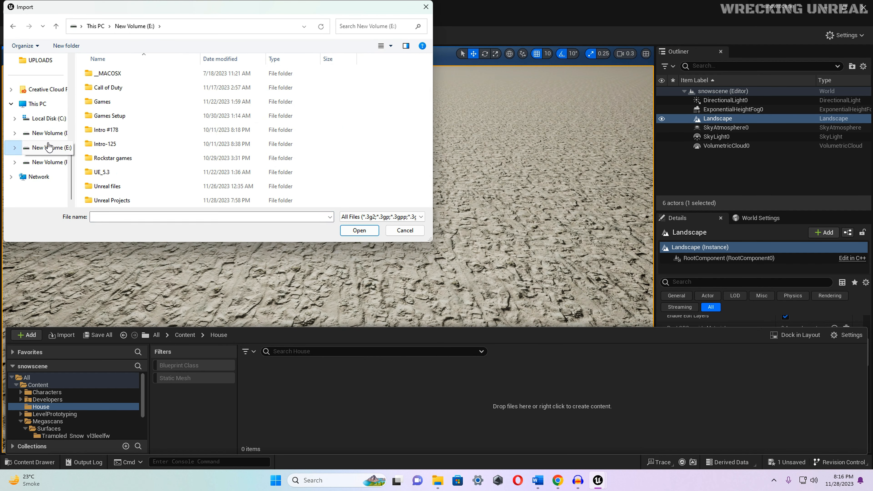
left_click(50, 161)
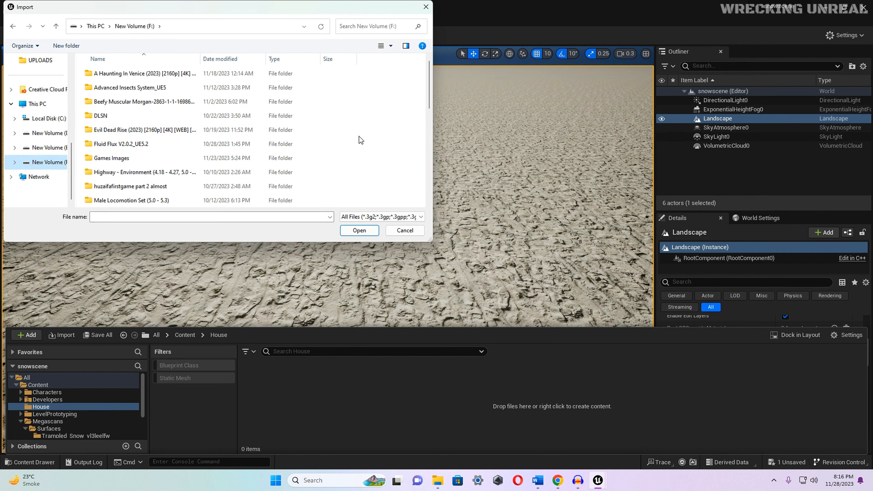
scroll(376, 142, "down", 5)
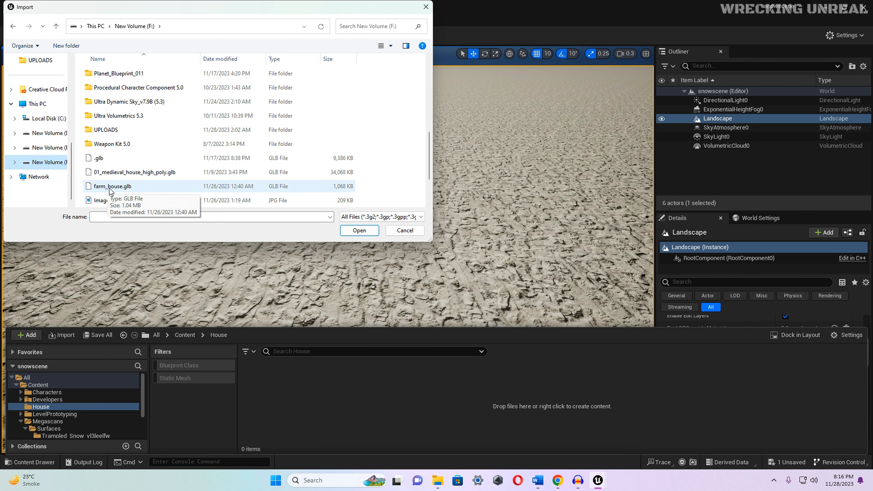
left_click(127, 187)
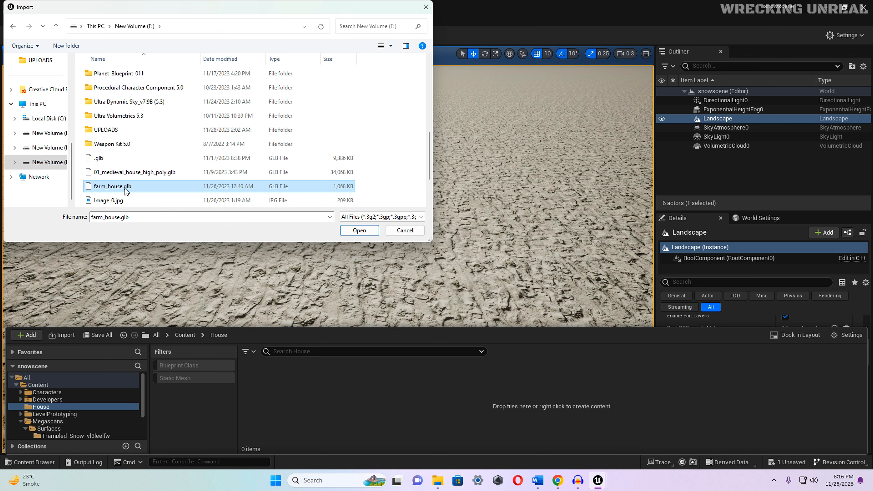
left_click(360, 230)
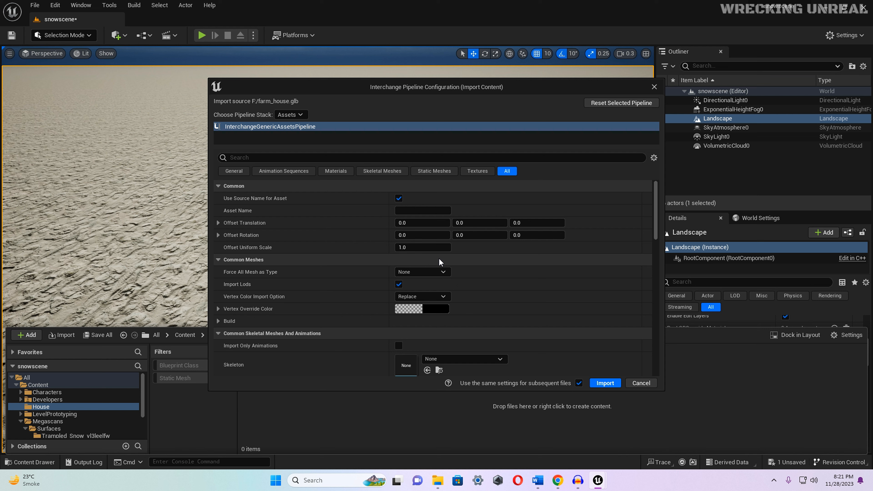
Enable Combine Static Meshes in the import options and import the farm house with the remaining default settings
scroll(446, 299, "down", 2)
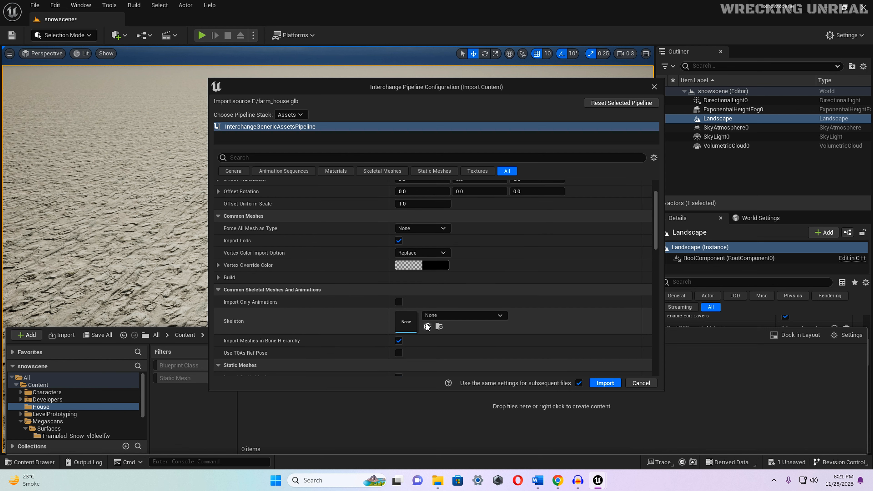
scroll(378, 337, "down", 1)
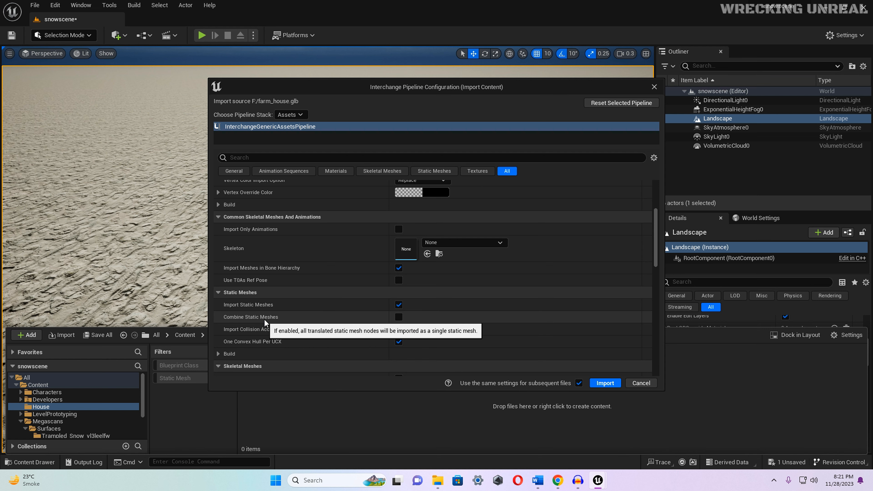
left_click(398, 317)
left_click(605, 383)
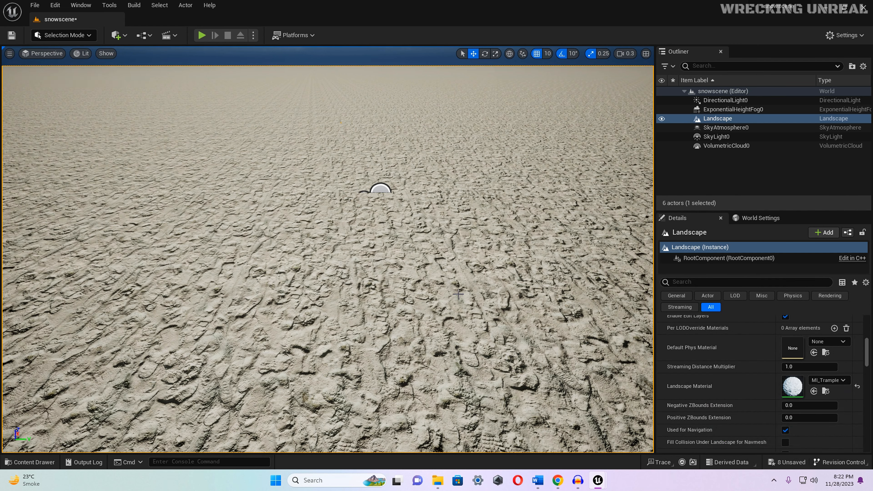
Place the farm_house static mesh from the House folder onto the landscape and bring the whole house into view
key("ctrl+space")
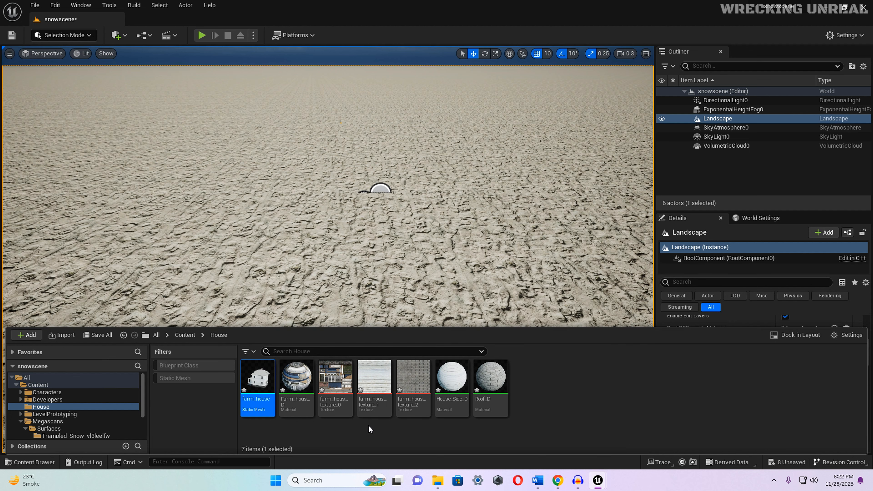
left_click_drag(258, 398, 345, 197)
right_click_drag(345, 197, 379, 178)
scroll(359, 196, "up", 4)
key("s")
scroll(383, 160, "up", 5)
key("s")
key("w")
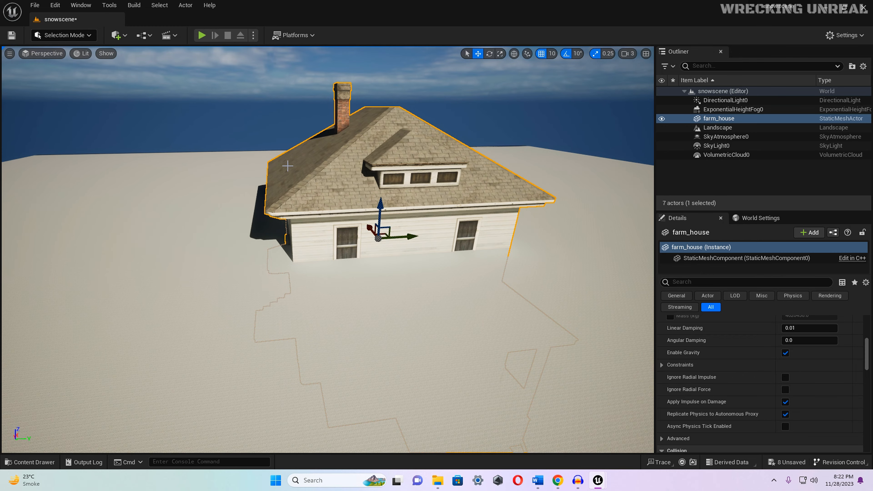
Raise the farm house vertically until its foundation and porch steps rest on the landscape surface
left_click_drag(381, 204, 390, 62)
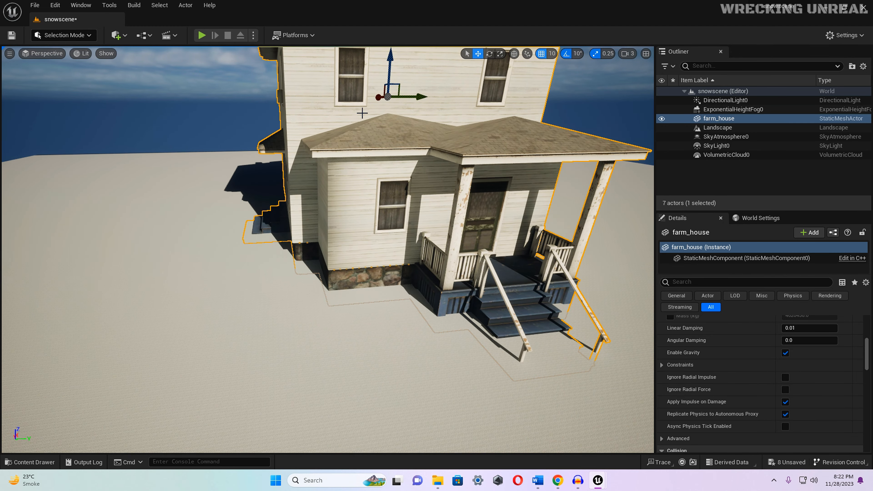
right_click_drag(362, 112, 376, 98)
key("s")
key("s")
right_click_drag(336, 240, 317, 247)
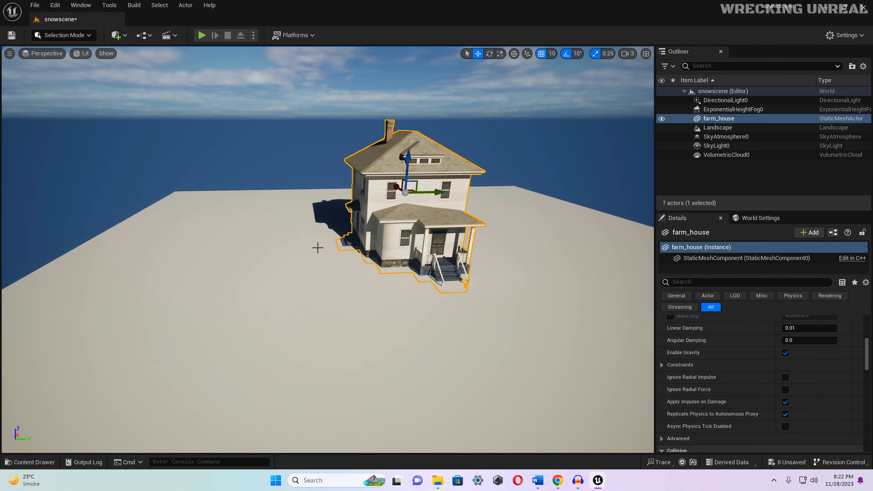
Examine the placed farm house up close, checking its walls, roof, porch and contact with the ground
scroll(323, 246, "down", 2)
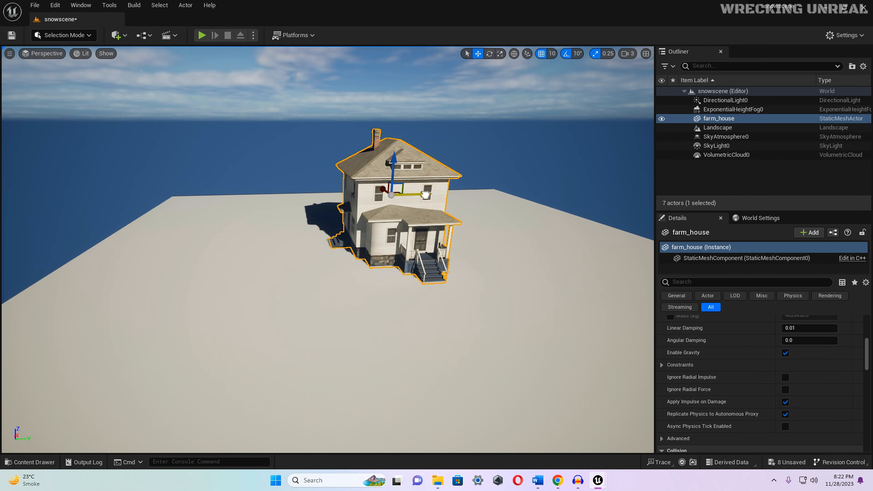
key("f")
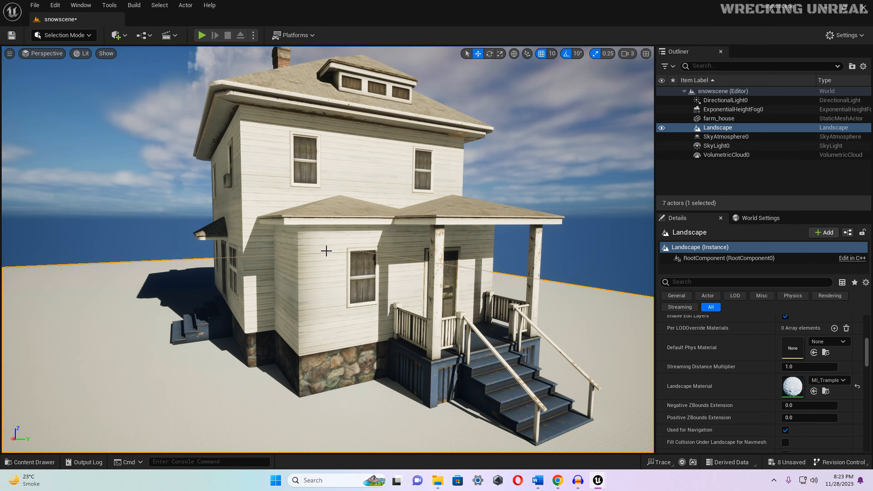
right_click_drag(318, 263, 341, 245)
mouse_move(395, 292)
right_mouse_down()
mouse_move(392, 315)
mouse_move(382, 286)
mouse_move(382, 306)
mouse_move(396, 297)
mouse_move(337, 296)
mouse_move(426, 296)
mouse_move(368, 301)
mouse_move(394, 292)
right_mouse_up()
scroll(385, 298, "down", 2)
key("s")
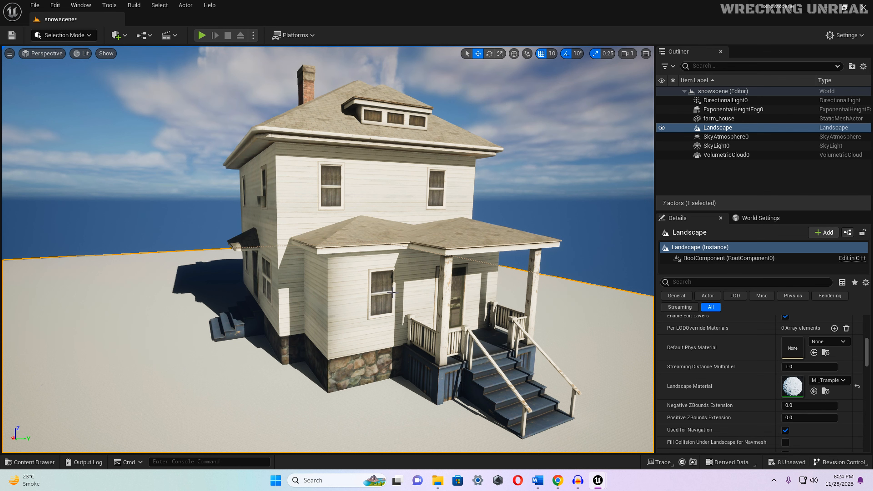
scroll(352, 307, "up", 4)
scroll(352, 307, "up", 2)
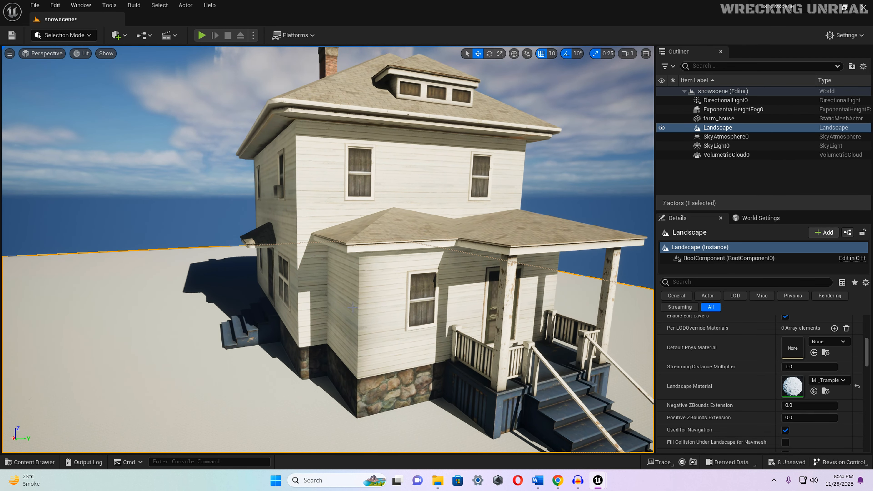
Inspect the imported farm house assets in the House folder, including the textures farm_house_texture_1 and farm_house_texture_2
key("ctrl+space")
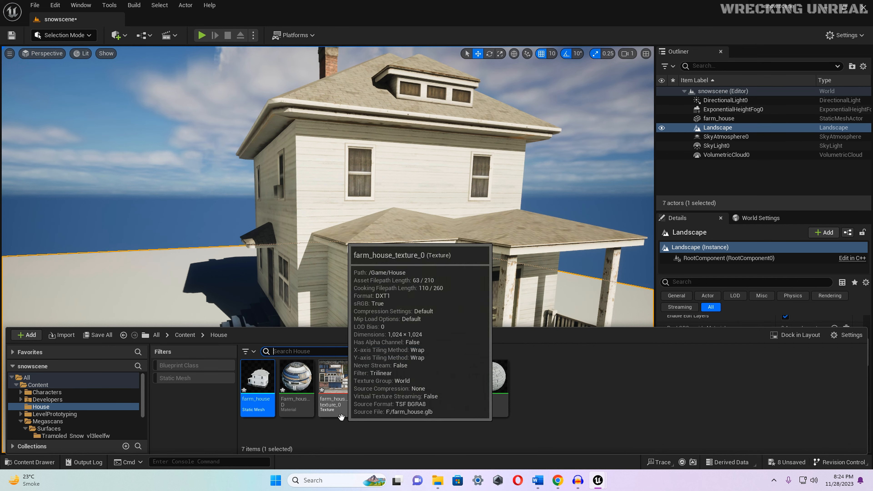
left_click(376, 408)
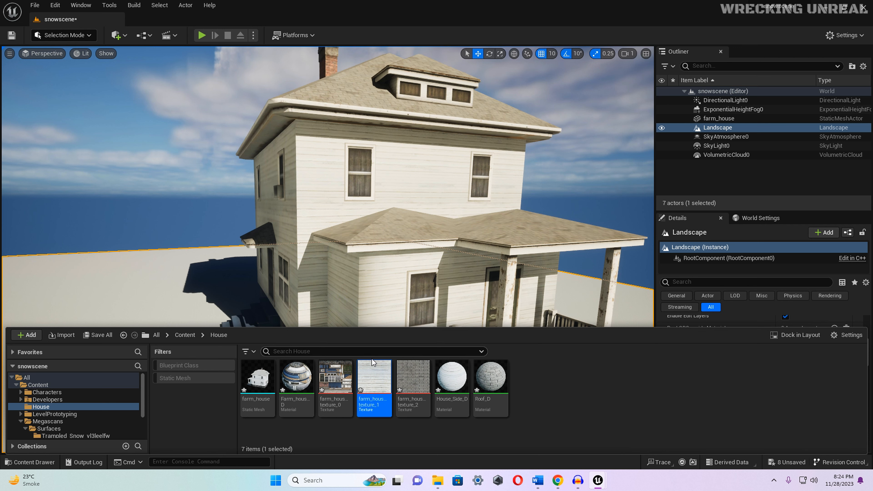
left_click(412, 406)
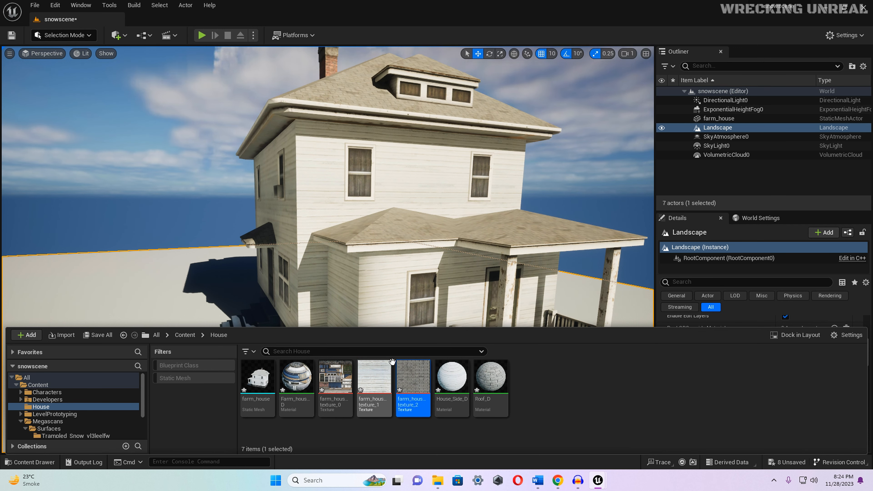
left_click(389, 434)
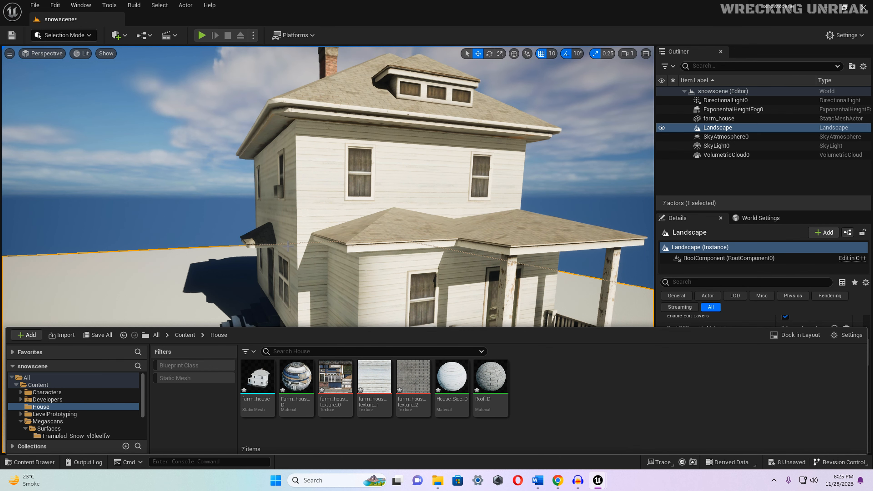
Minimise Unreal Editor, launch Blender 3.6 from the desktop, and start a new General file
left_click(826, 7)
left_click(659, 103)
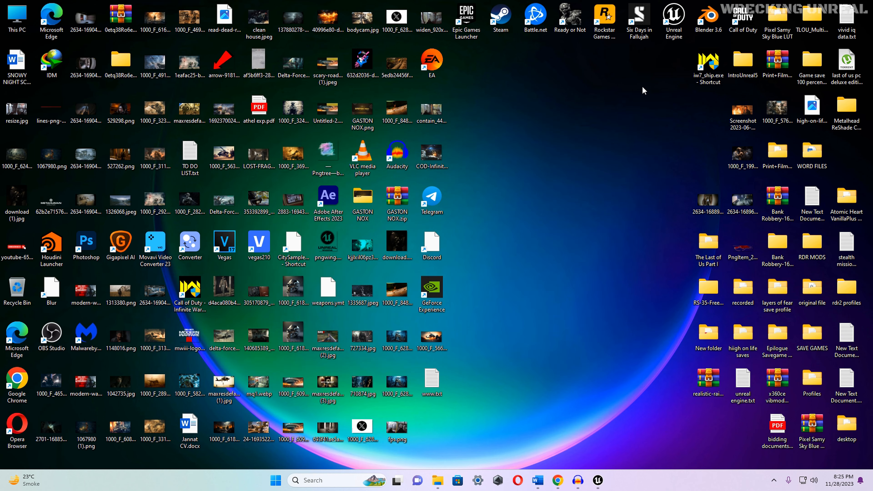
double_click(712, 22)
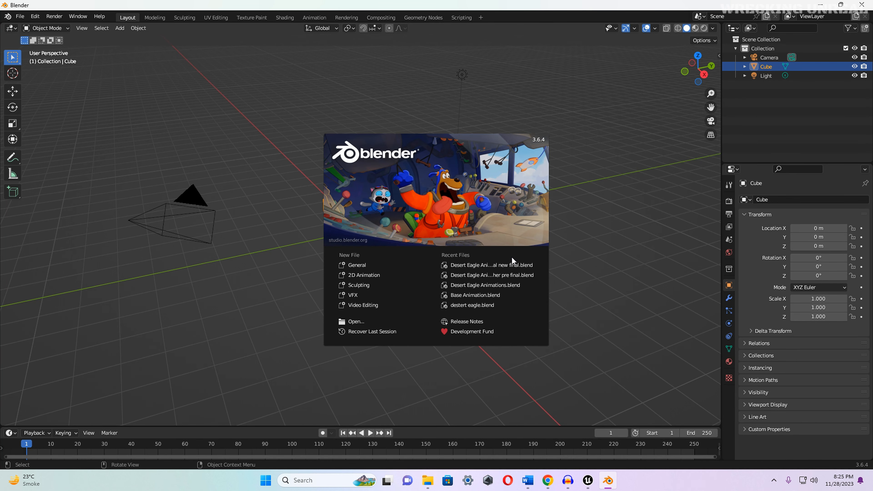
left_click(362, 266)
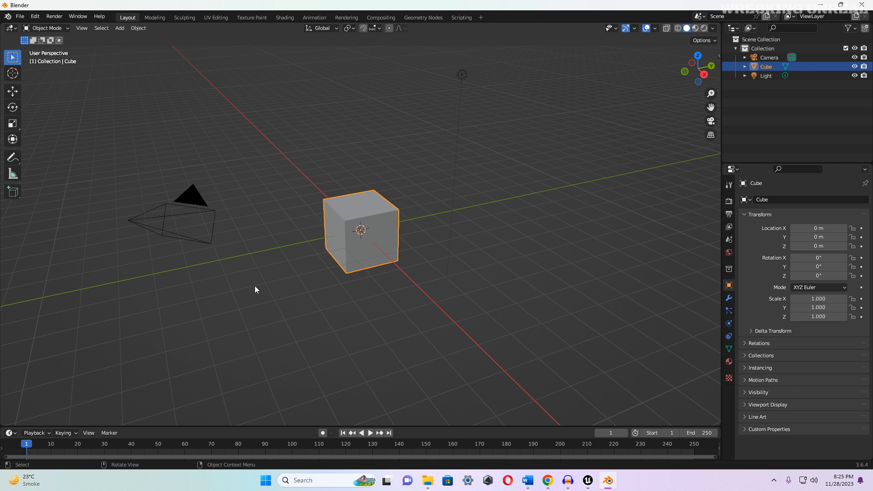
Delete the default camera and cube from the scene
left_click(192, 195)
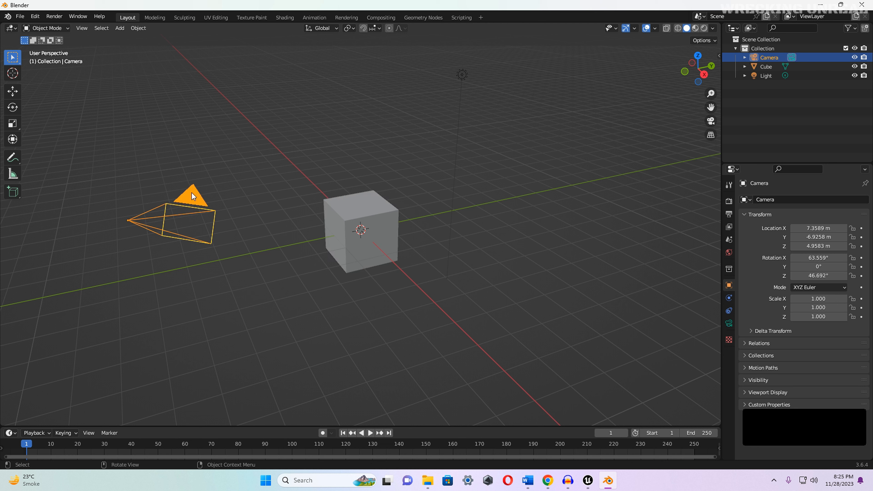
key("Delete")
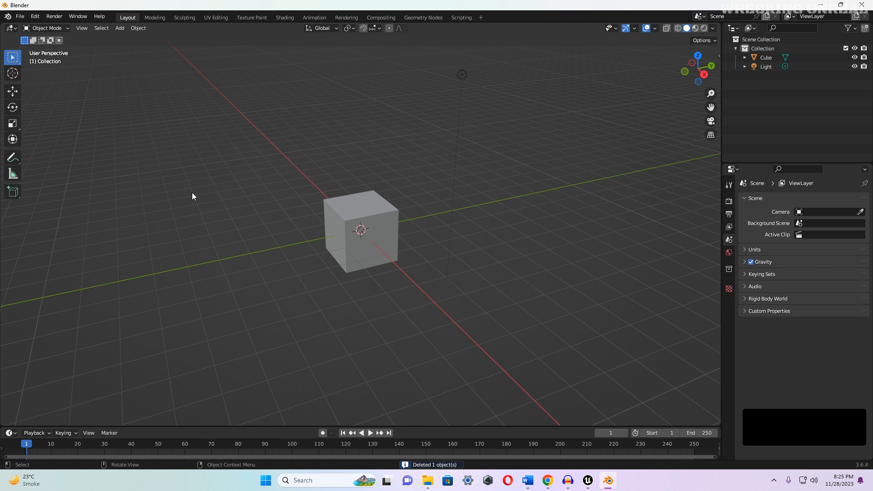
left_click(365, 219)
key("Delete")
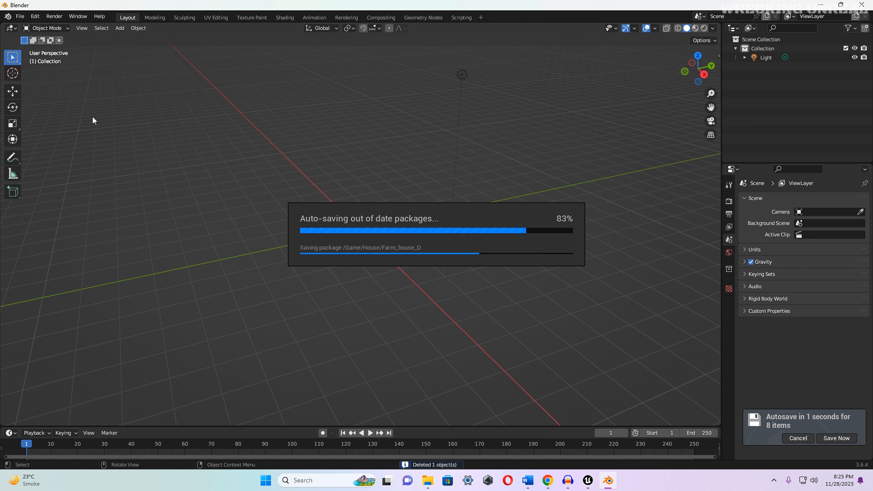
Import farm_house.glb from drive F: as a glTF 2.0 model
left_click(20, 16)
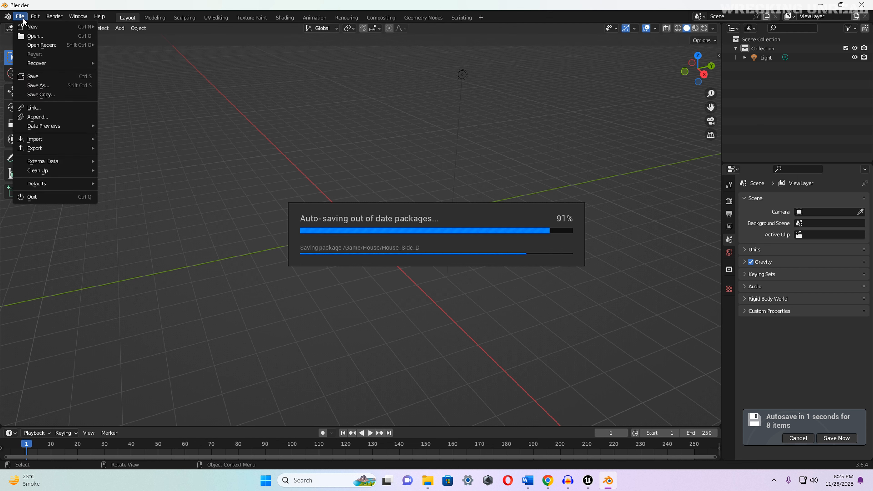
mouse_move(55, 139)
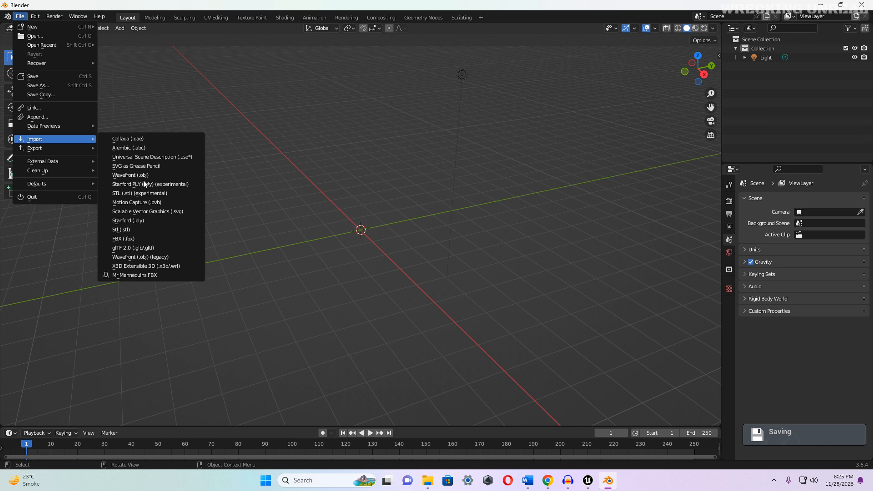
left_click(141, 249)
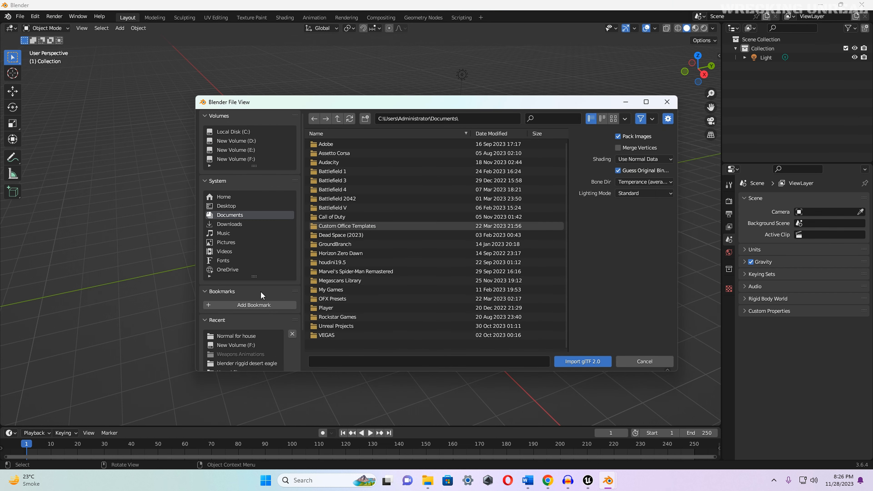
left_click(240, 345)
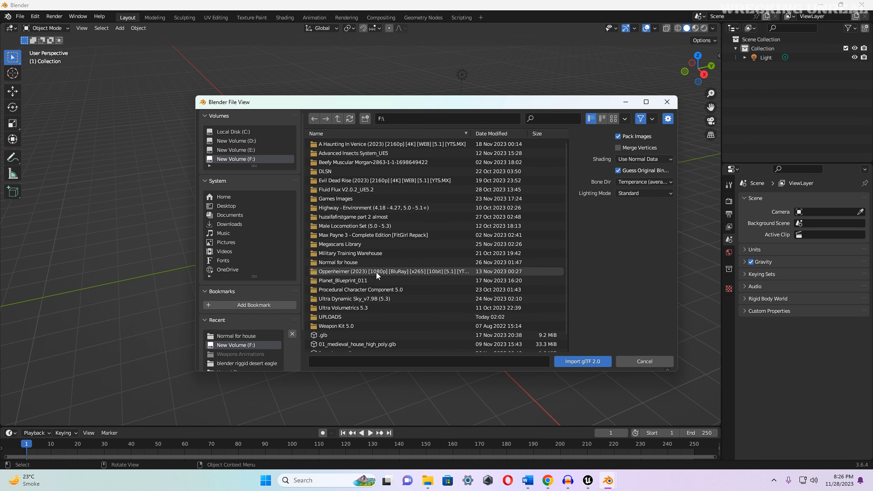
scroll(376, 272, "down", 1)
left_click(339, 339)
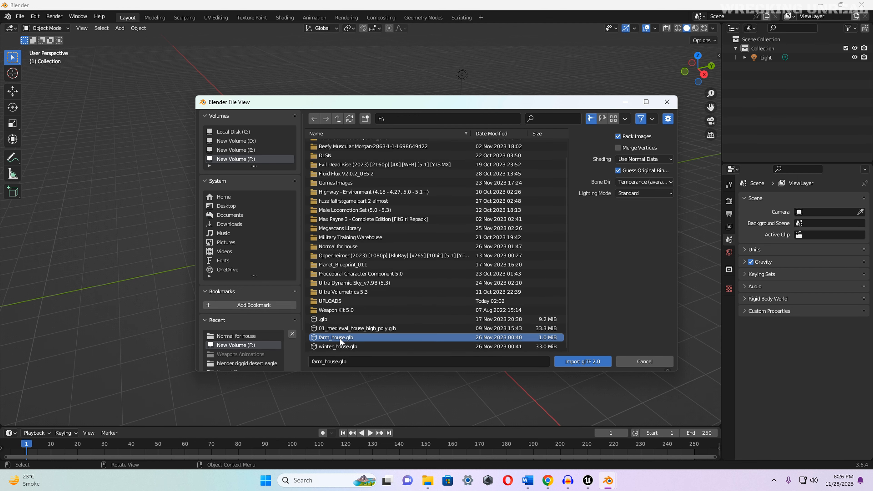
left_click(580, 363)
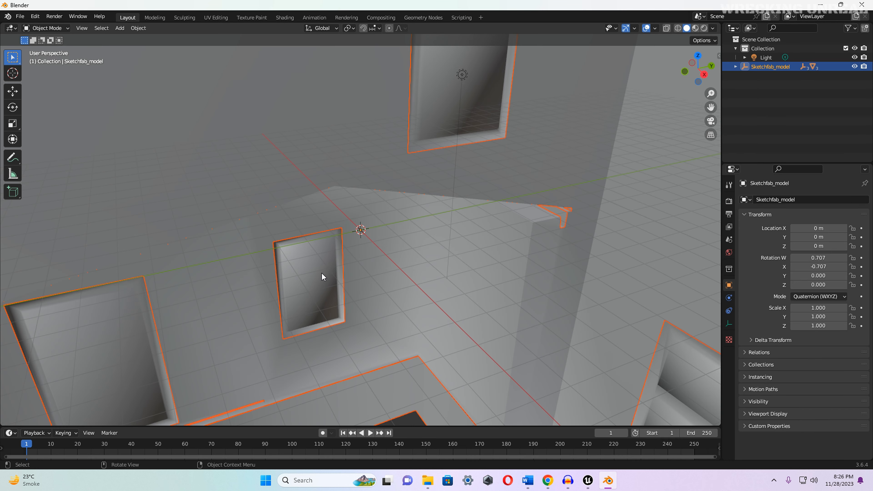
Scale the imported farm house model uniformly to about 0.352 and switch to the UV Editing workspace
key("s")
left_click(361, 240)
scroll(342, 293, "down", 2)
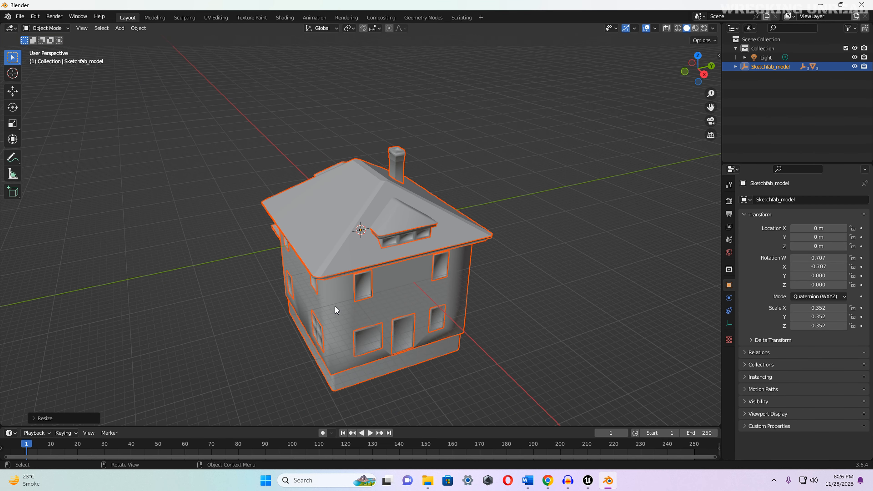
left_click(210, 18)
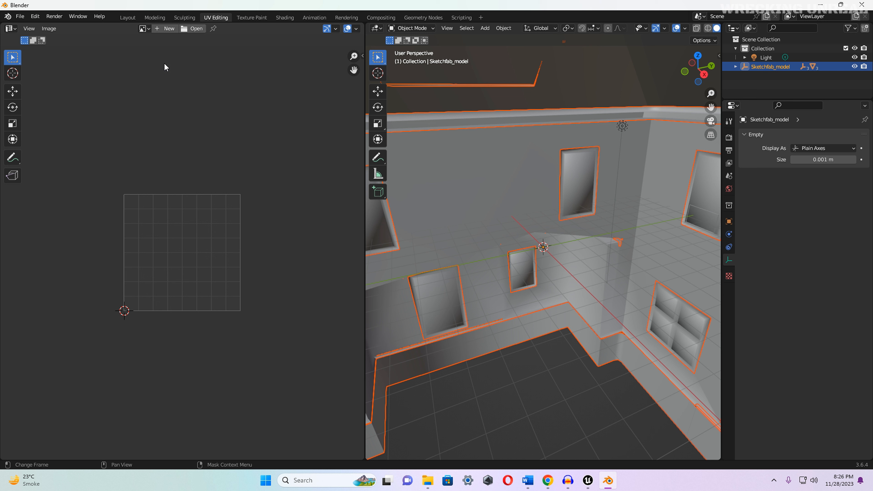
Display Image_1 in the image editor and start saving a copy of it, creating a new folder on drive F:
left_click(143, 30)
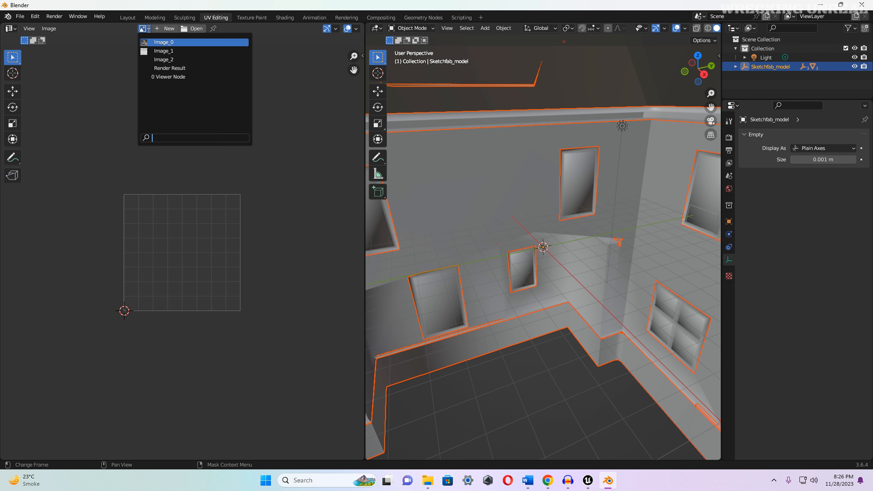
left_click(164, 51)
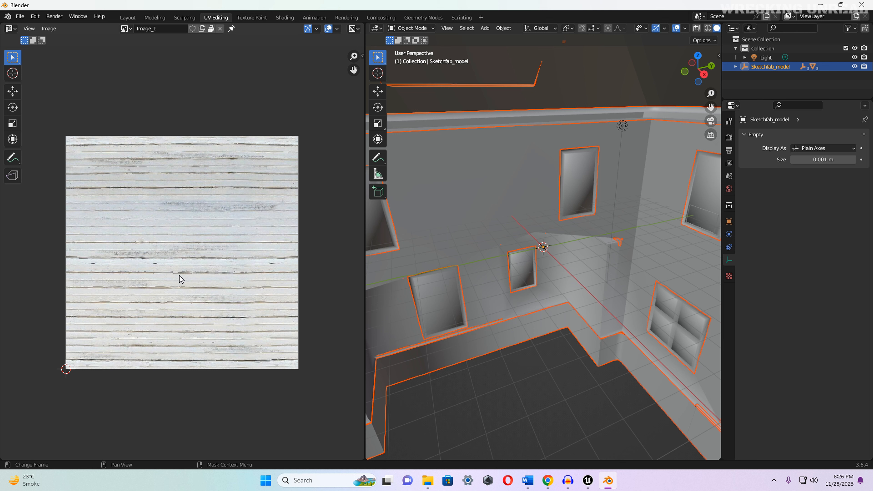
left_click(48, 29)
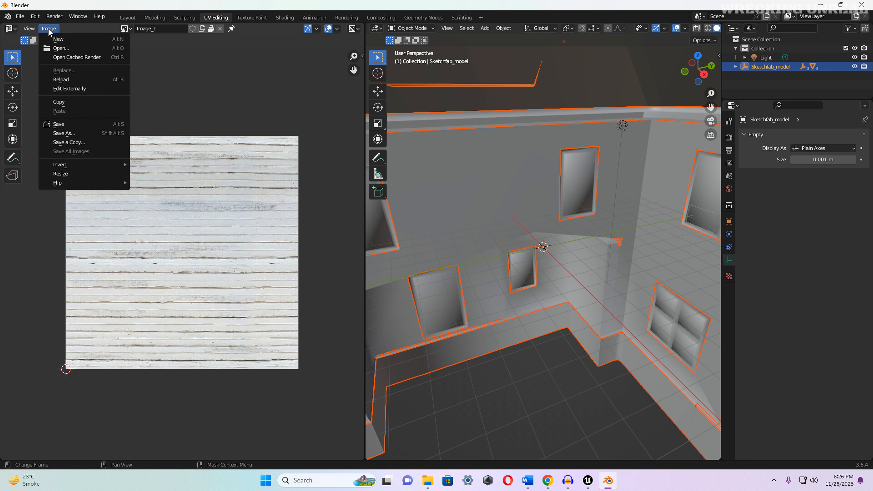
left_click(69, 142)
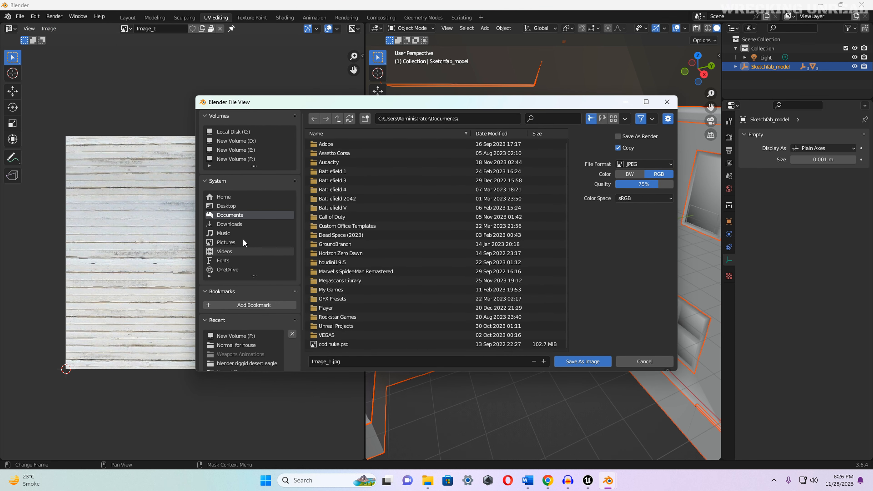
left_click(234, 159)
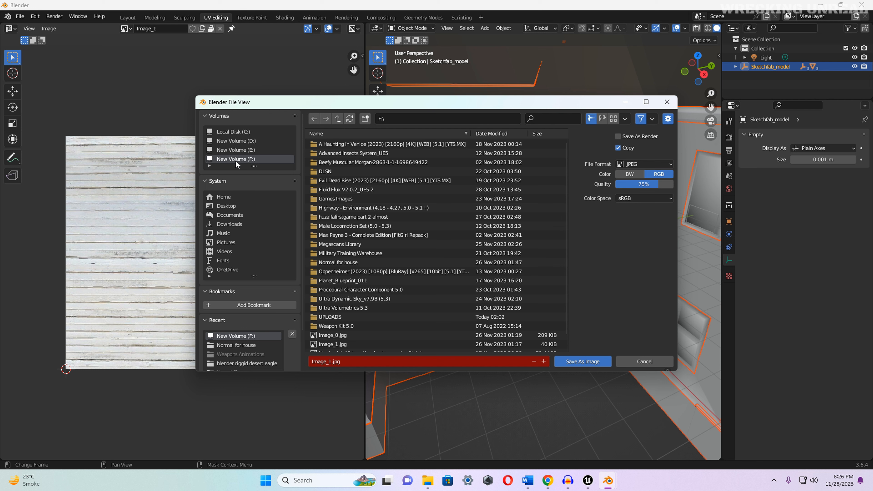
scroll(361, 310, "down", 2)
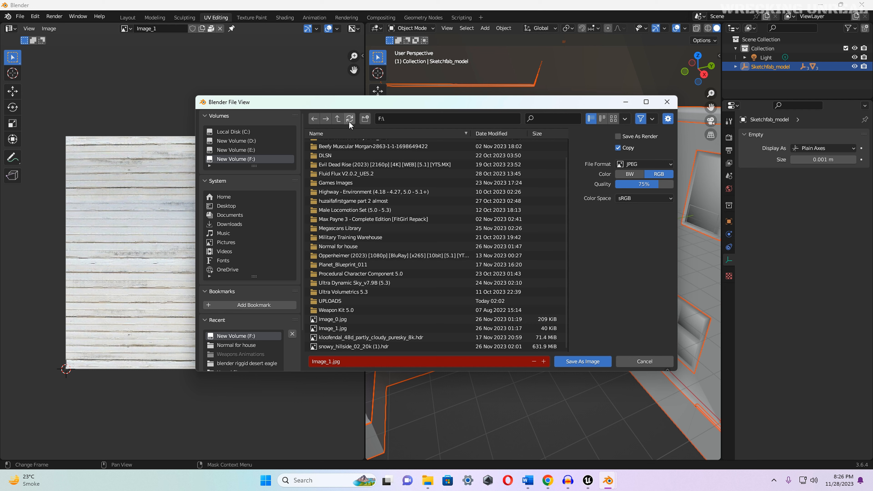
left_click(364, 118)
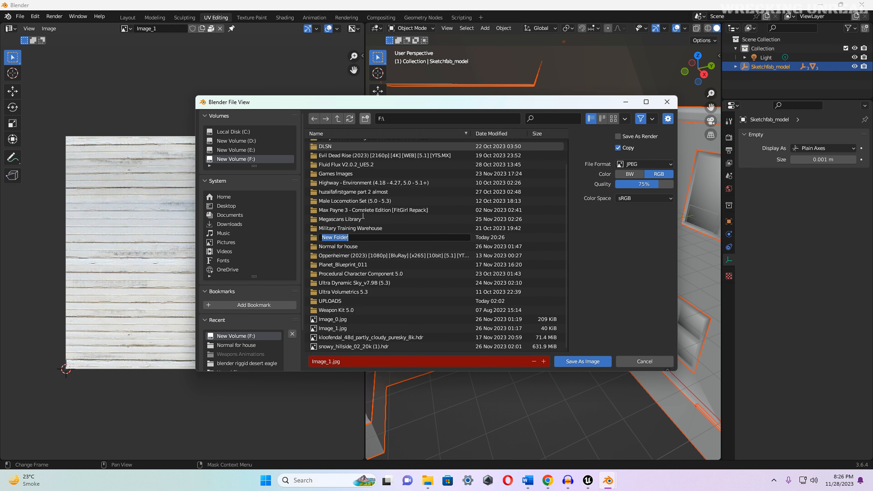
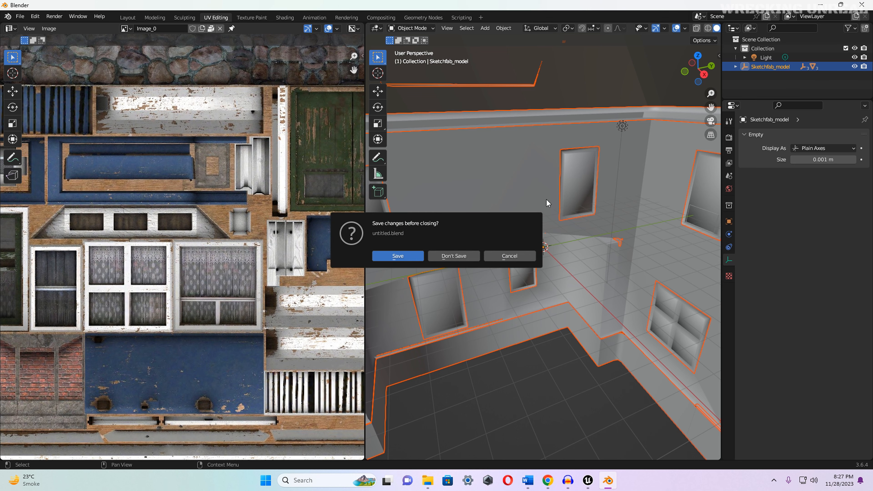
Close Blender without saving the untitled file and switch to the NormalMap-Online page in Chrome
left_click(455, 256)
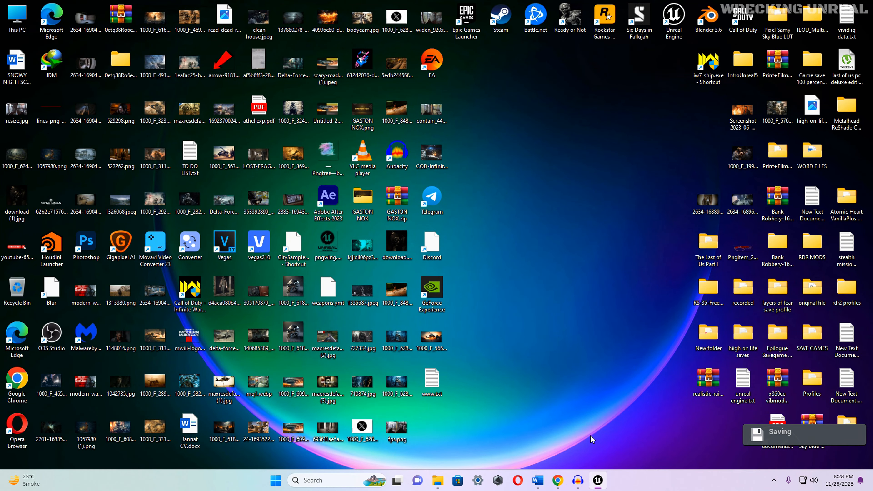
left_click(558, 481)
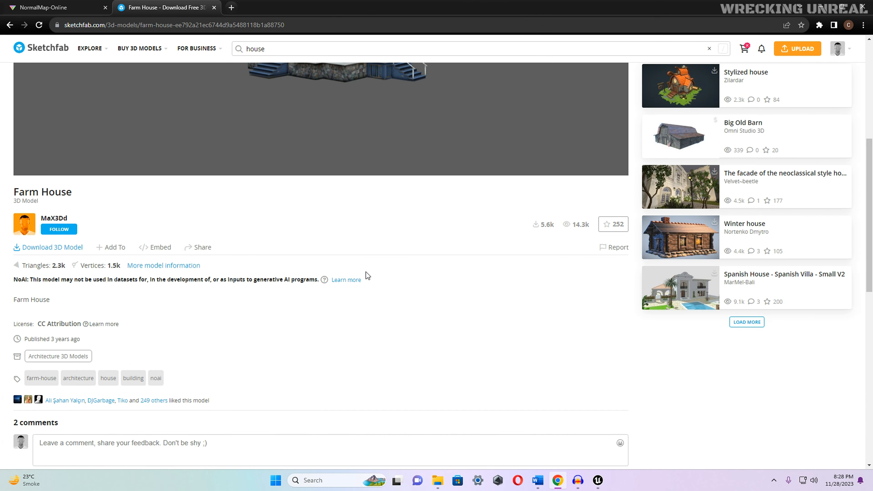
left_click(55, 7)
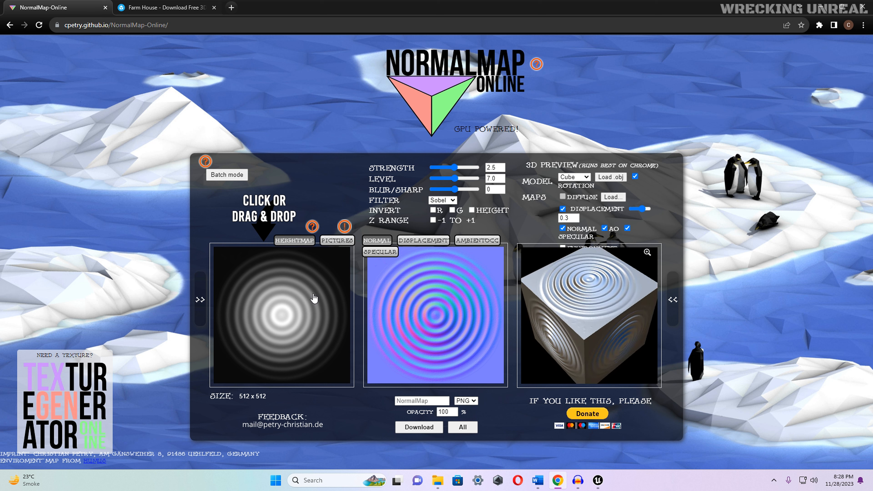
Load Image_1.jpg from the "normals house texture" folder on drive F: as the height map and download its normal map as PNG
left_click(290, 281)
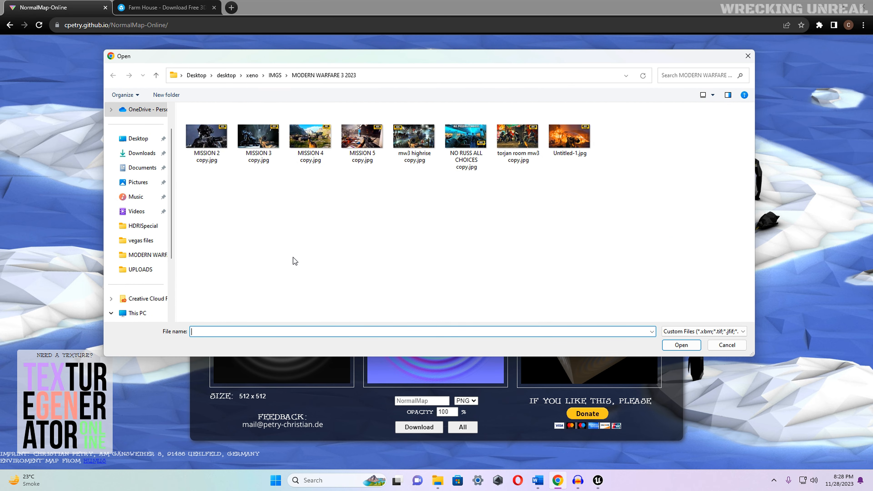
left_click(134, 312)
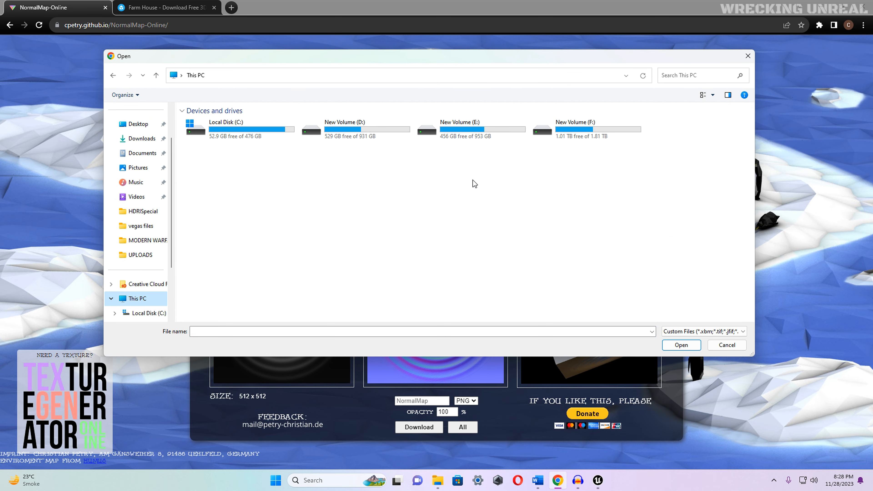
double_click(572, 129)
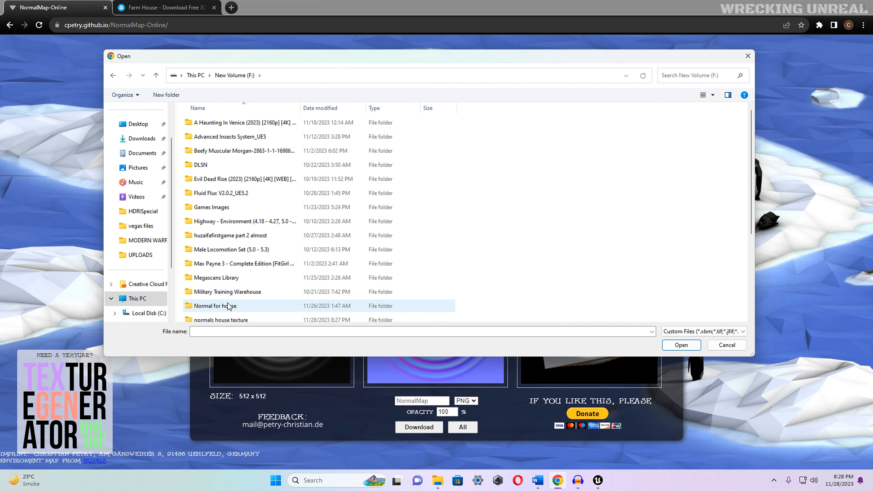
scroll(235, 296, "down", 1)
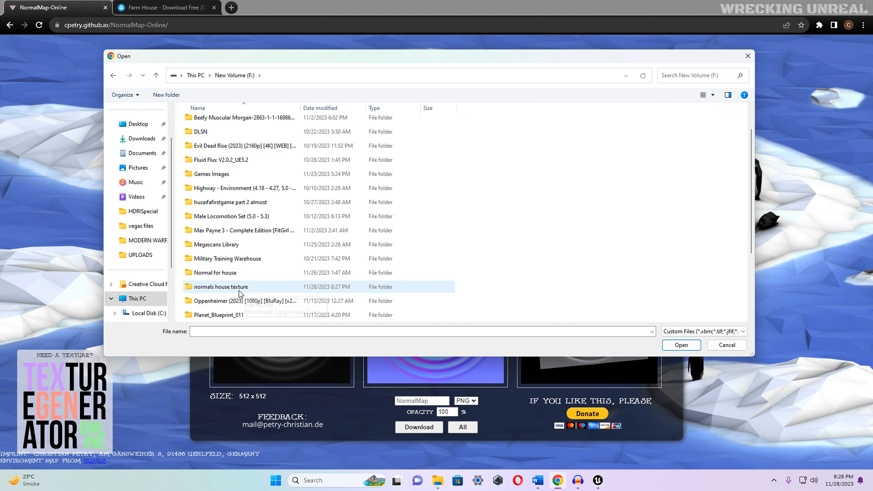
left_click(227, 290)
double_click(226, 291)
left_click(213, 127)
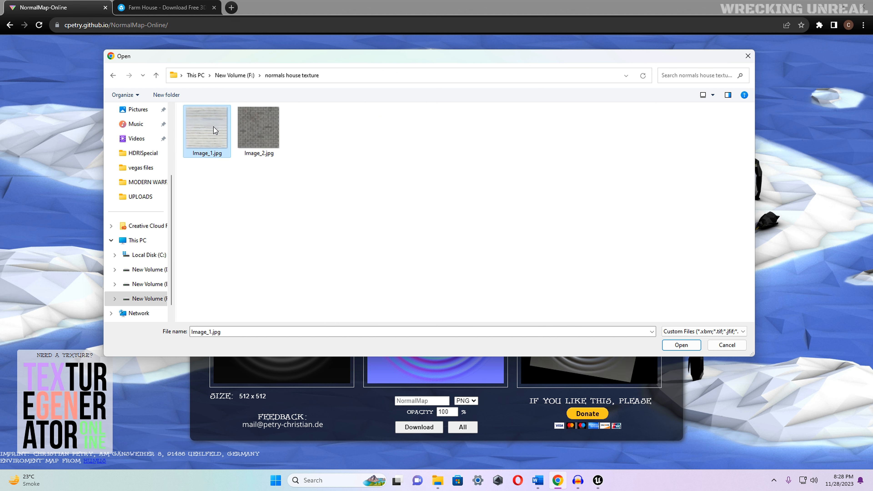
left_click(679, 345)
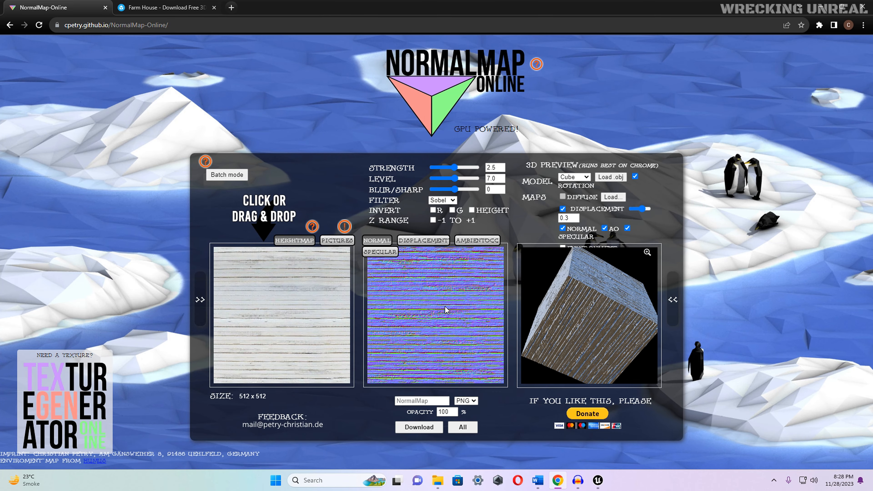
left_click(418, 428)
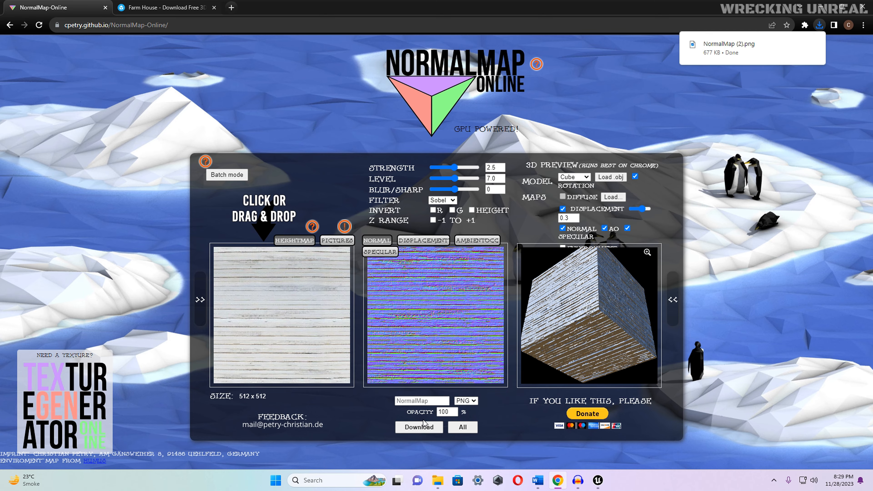
Load Image_2.jpg from the same folder as the height map and download its normal map as PNG
left_click(271, 305)
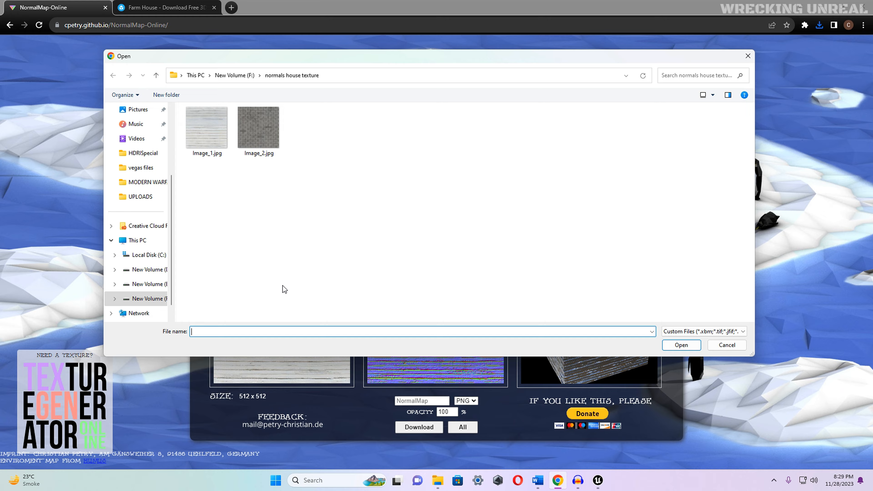
left_click(257, 129)
left_click(670, 346)
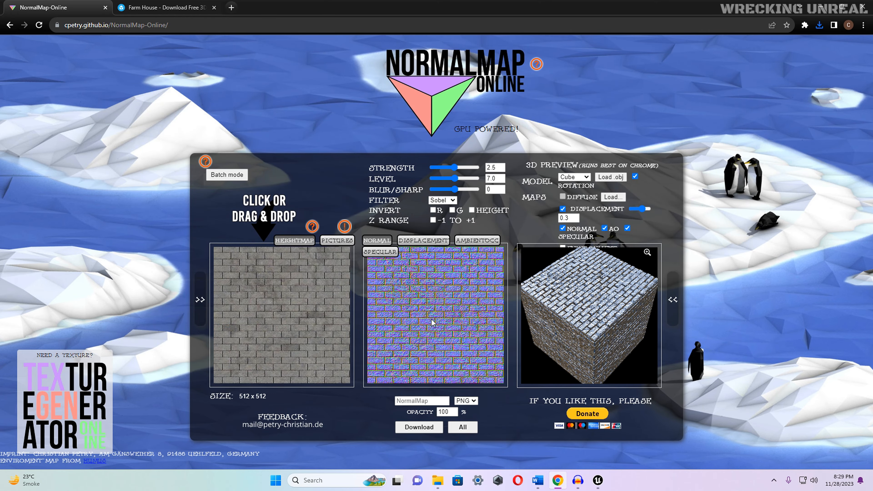
left_click(416, 429)
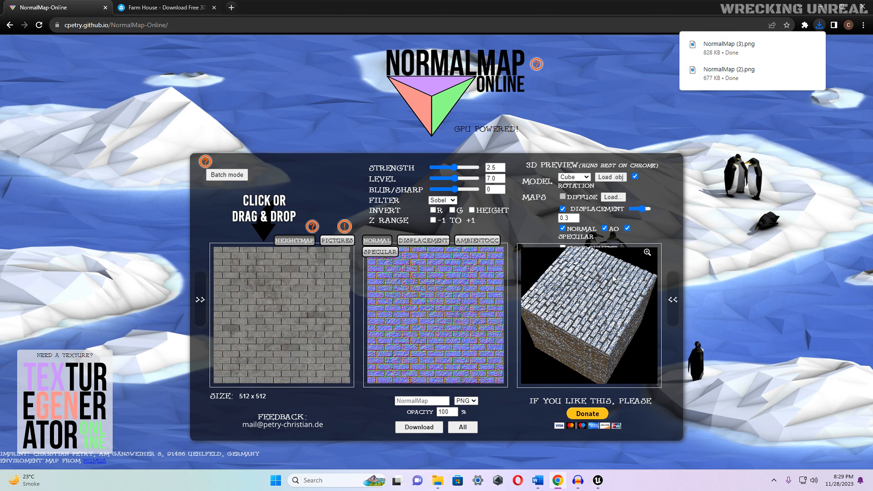
Copy NormalMap (2).png and NormalMap (3).png from the Downloads folder, and minimise File Explorer and Chrome
left_click(811, 64)
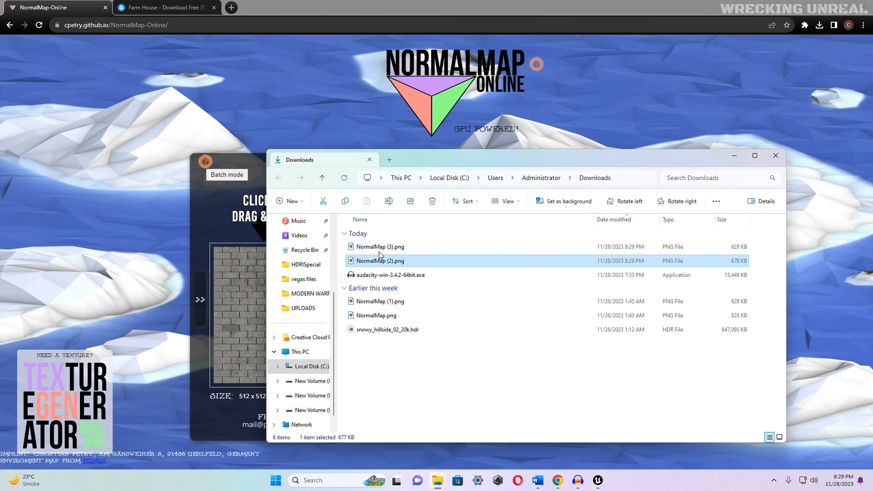
left_click_drag(760, 263, 662, 249)
right_click(628, 252)
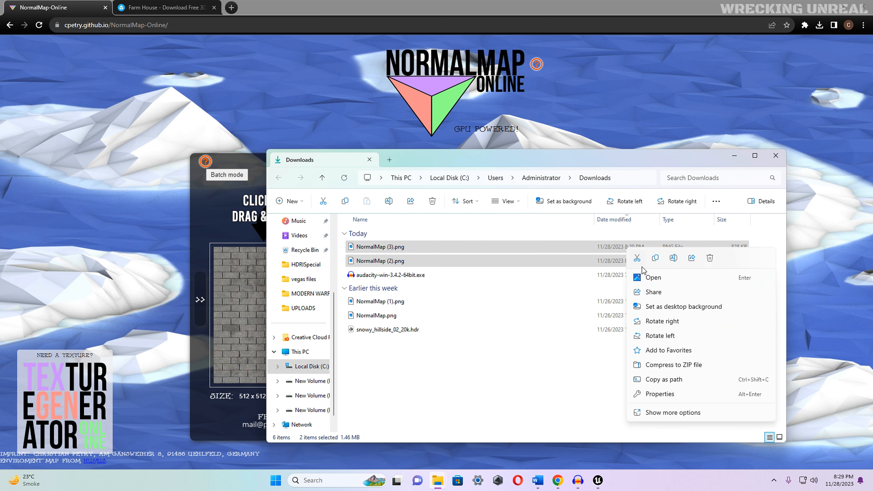
left_click(656, 258)
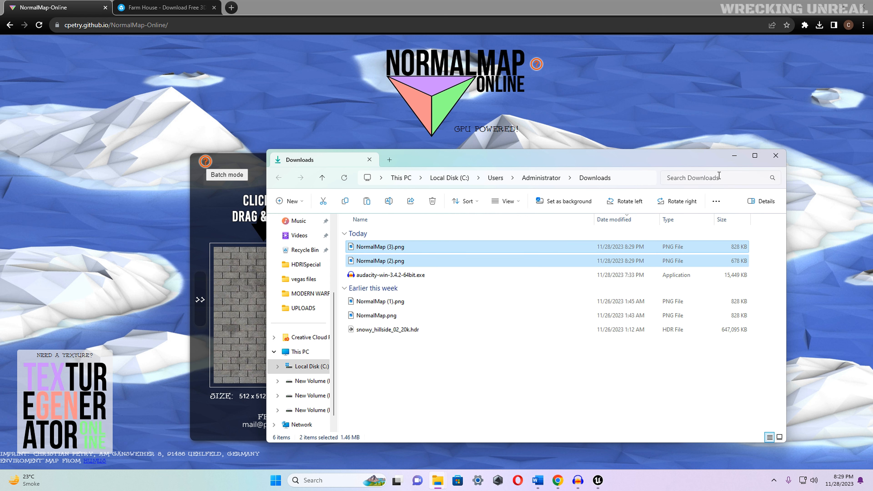
left_click(732, 157)
left_click(829, 4)
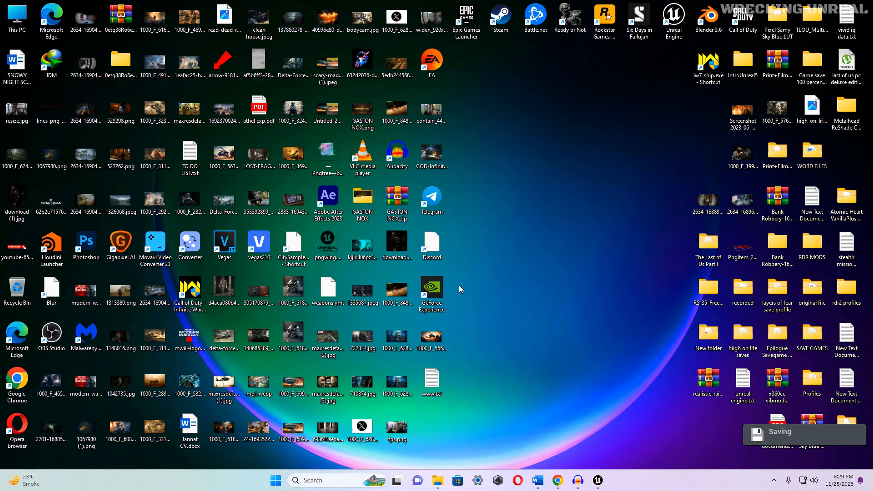
Paste the two copied normal maps into the "normals house texture" folder on drive F:
double_click(17, 17)
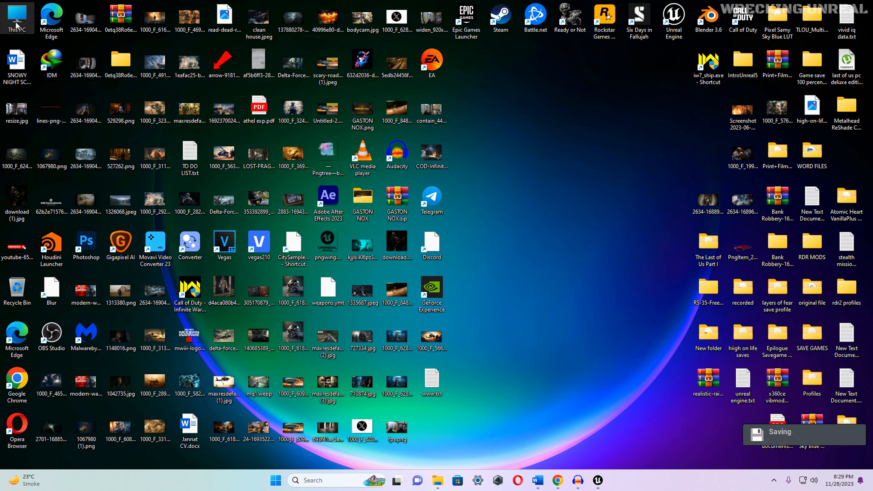
double_click(435, 279)
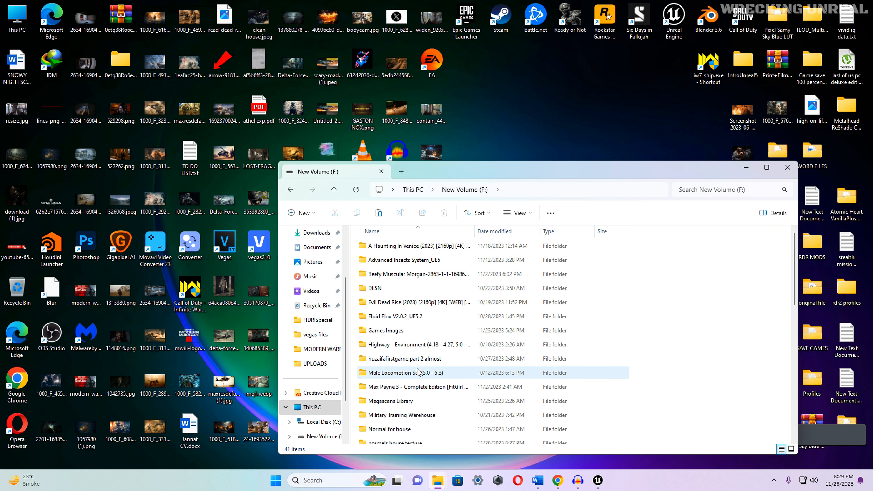
scroll(414, 375, "down", 3)
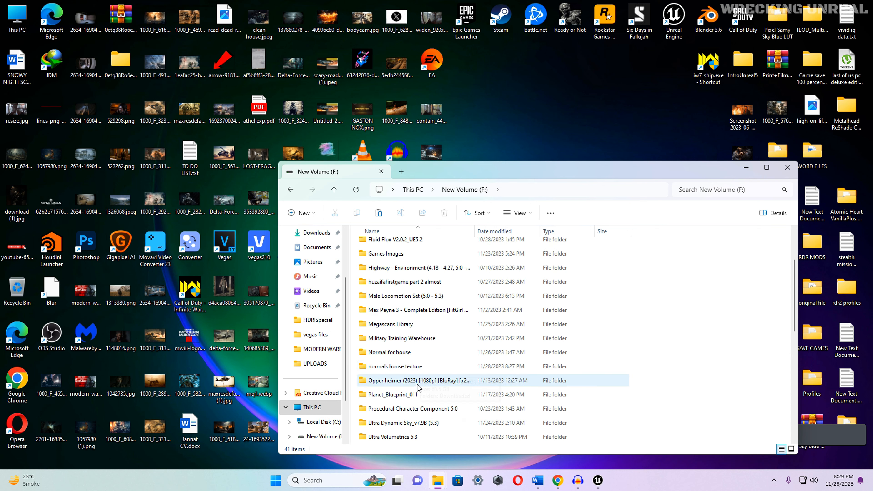
double_click(401, 367)
right_click(485, 342)
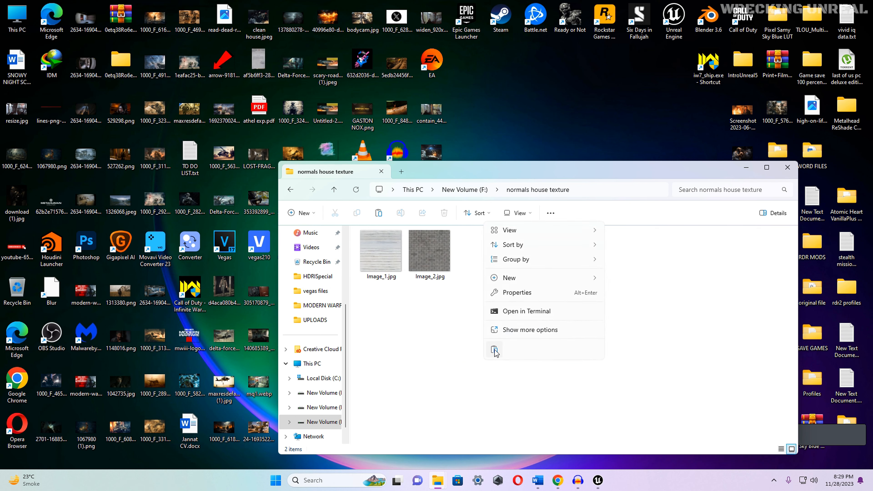
left_click(495, 354)
left_click(499, 373)
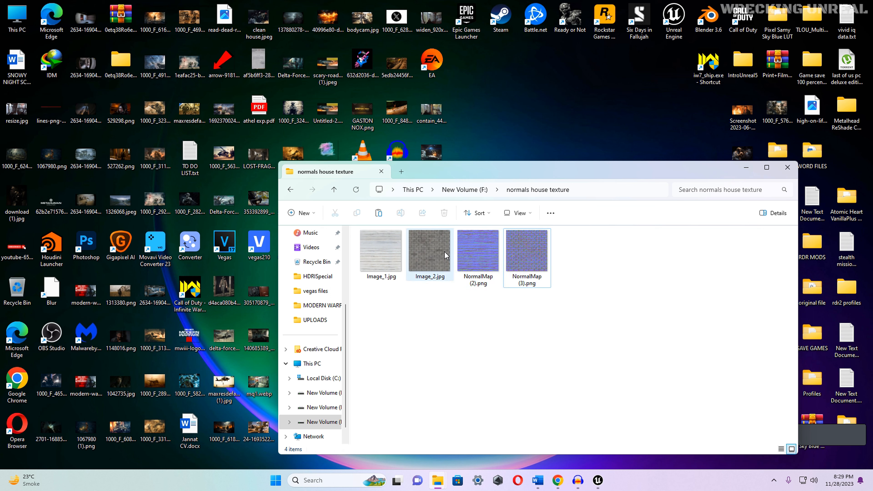
left_click(436, 254)
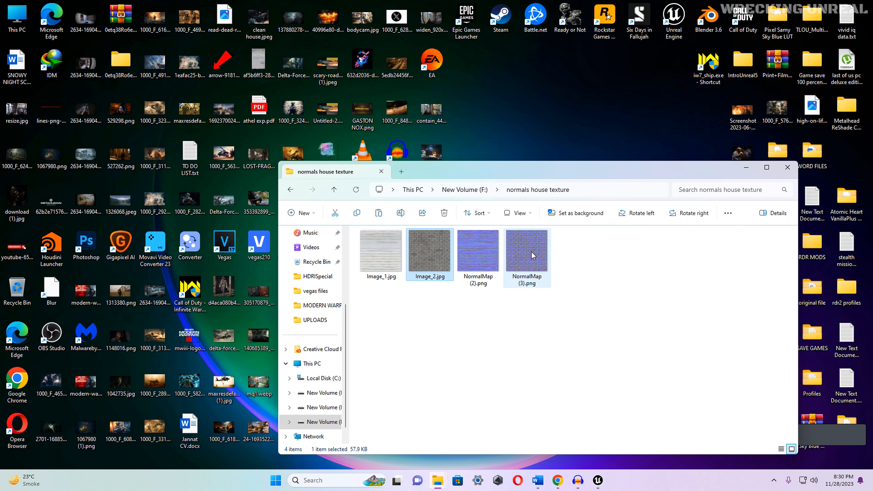
left_click(383, 250)
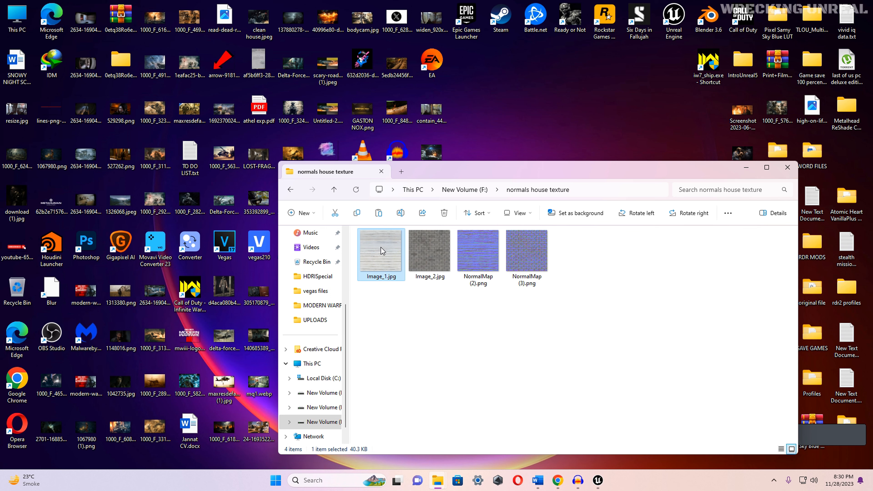
left_click(481, 252)
left_click(495, 328)
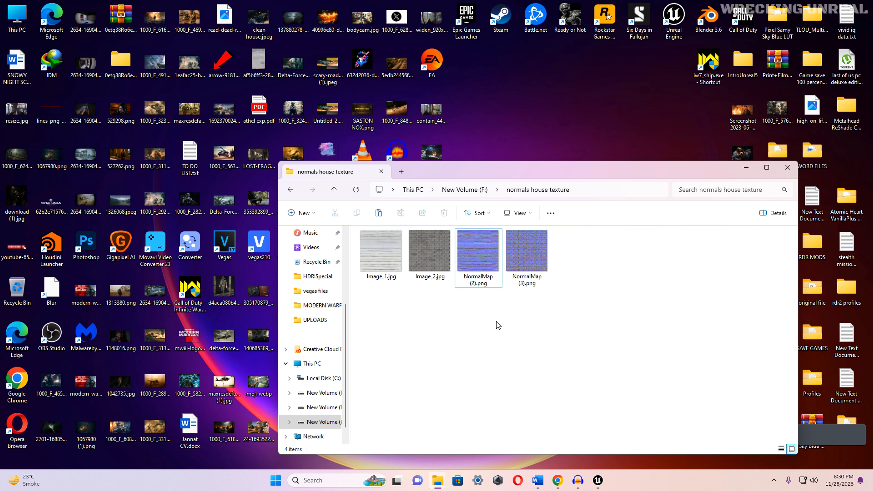
Minimise File Explorer, switch to Unreal Editor, and show the House folder in the Content Drawer
left_click(746, 170)
left_click(598, 480)
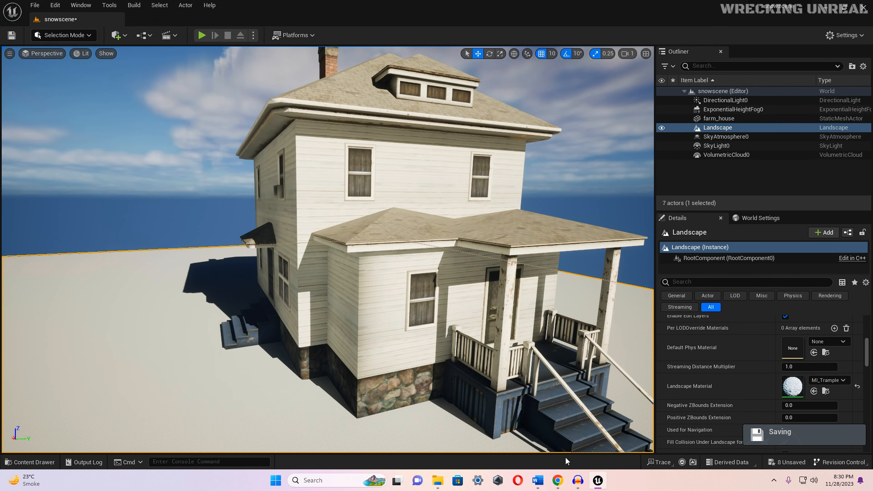
key("ctrl+space")
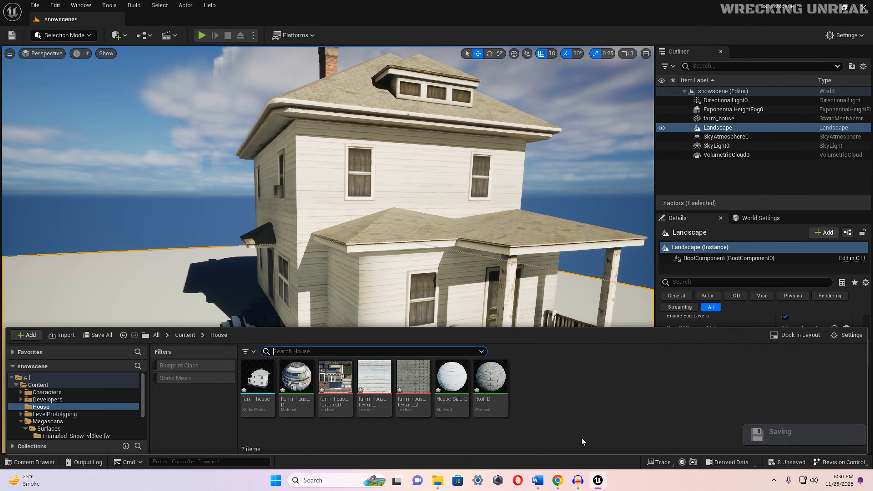
Import NormalMap (2).png and NormalMap (3).png from the "normals house texture" folder into the House content folder, and close File Explorer
left_click(597, 480)
left_click(598, 481)
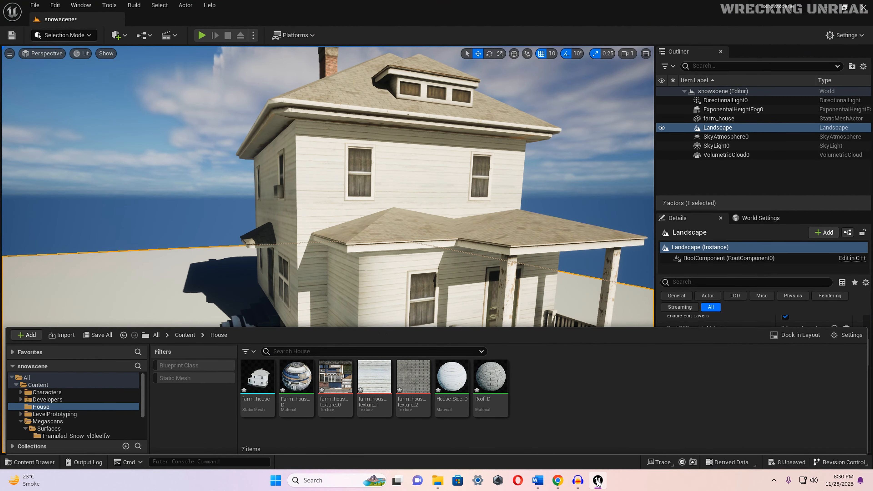
mouse_move(438, 483)
left_click(502, 422)
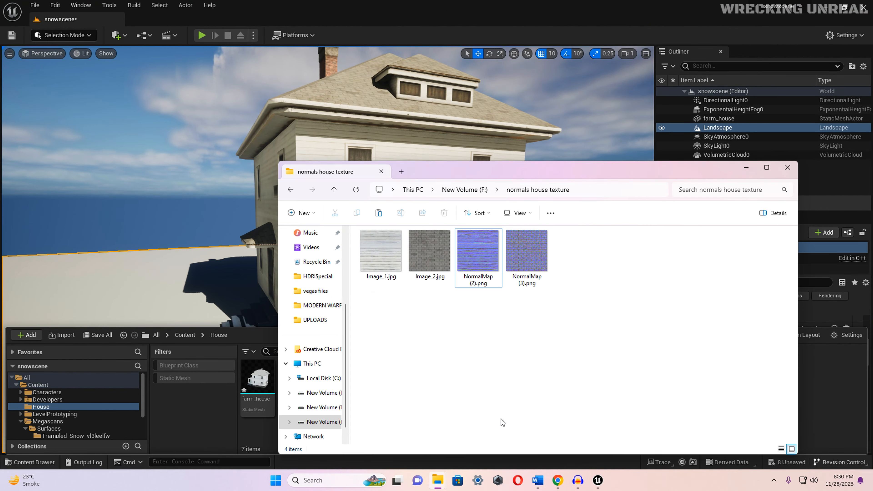
left_click_drag(547, 174, 542, 37)
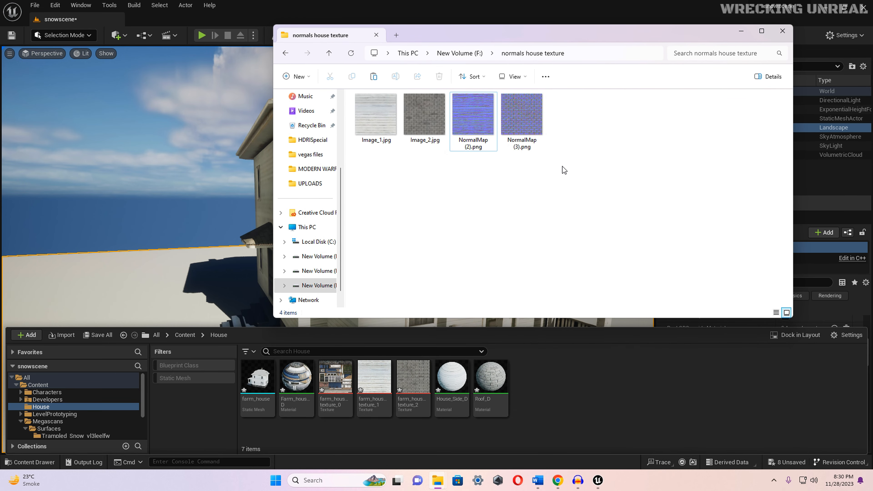
left_click_drag(562, 188, 554, 362)
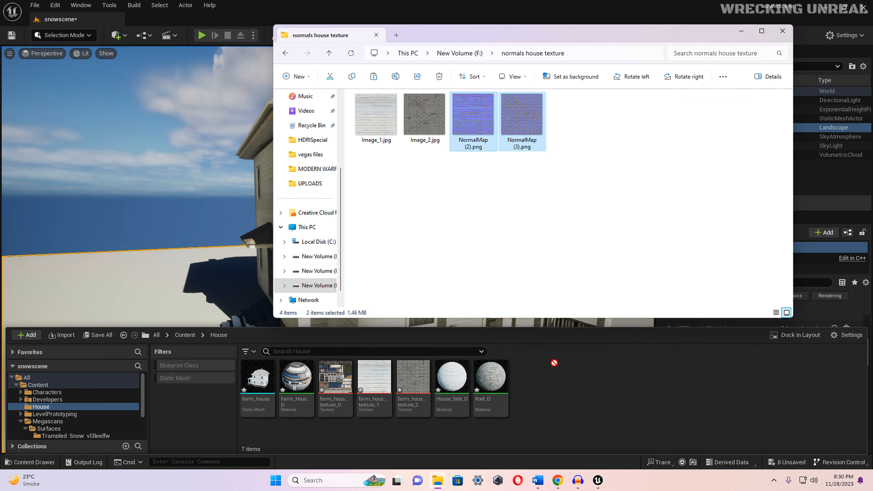
left_click_drag(550, 395, 550, 395)
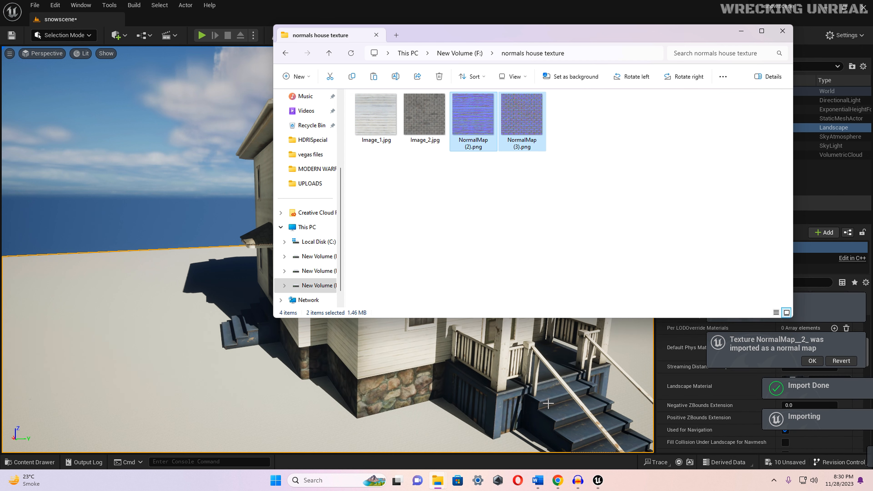
left_click(783, 31)
Save all modified House assets and the snowscene level
key("ctrl+space")
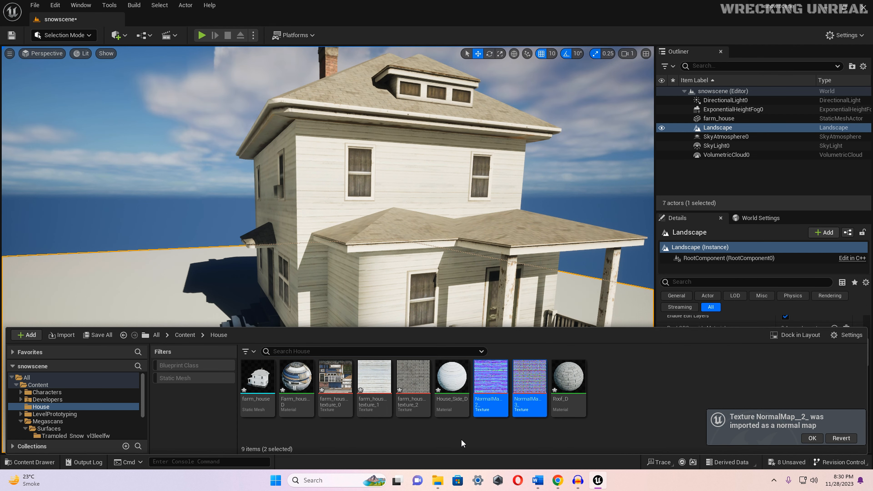
left_click(98, 334)
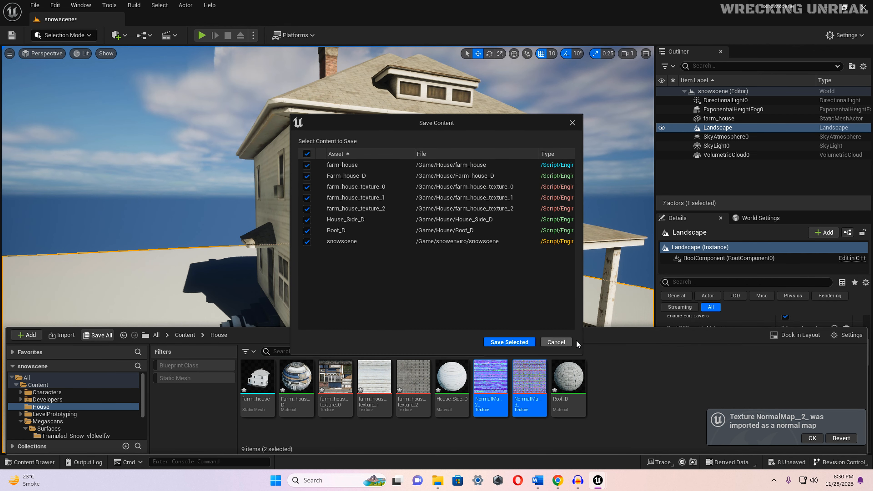
left_click(501, 342)
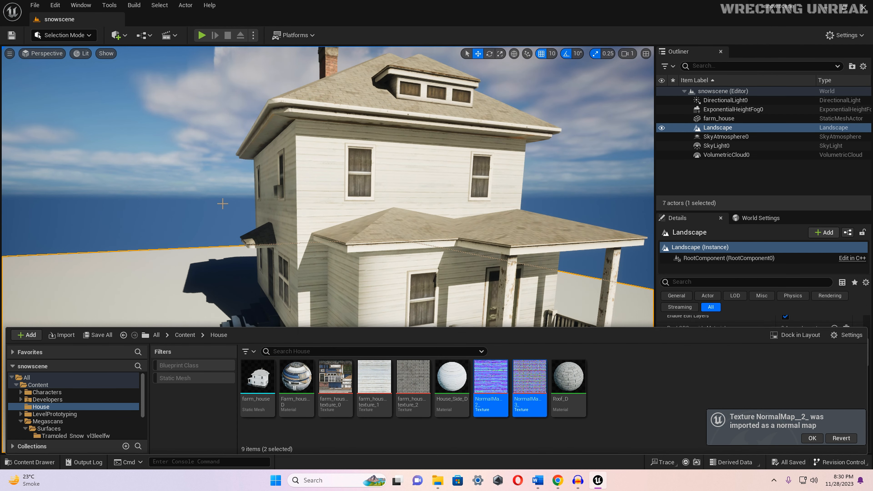
left_click(13, 36)
Rename the imported brick-patterned NormalMap__3_ texture in the House folder as roofnormal
key("ctrl+space")
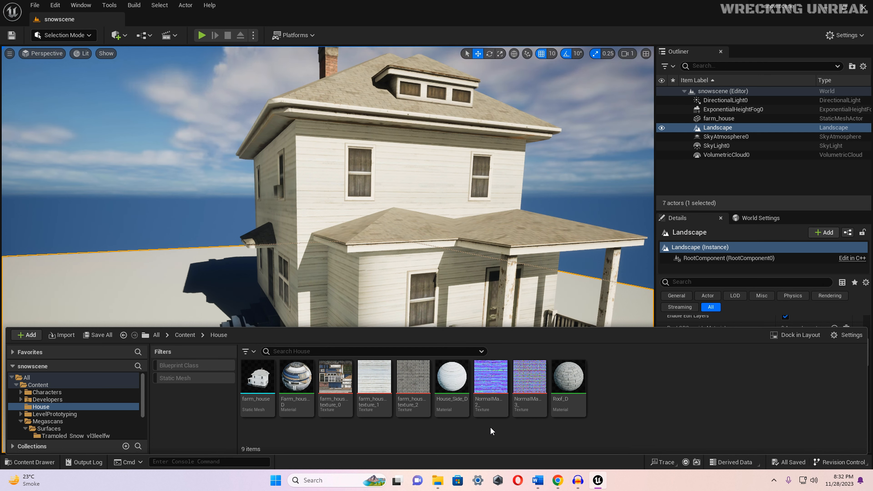
right_click(524, 399)
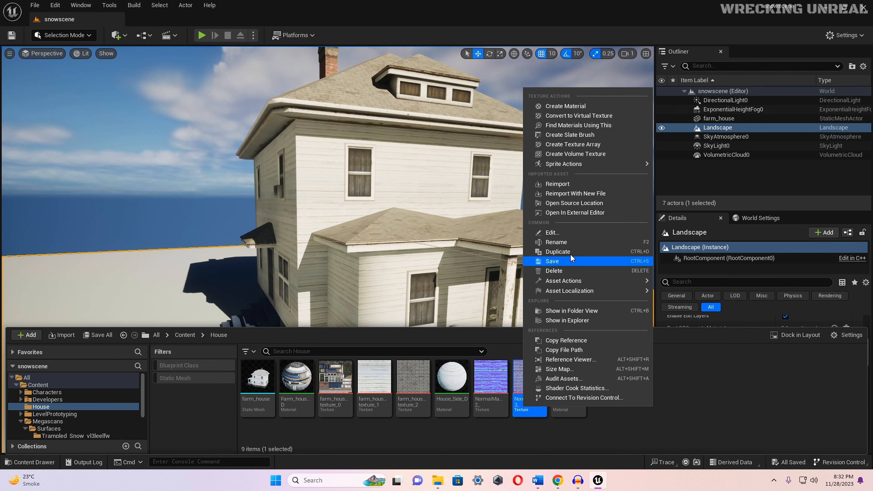
left_click(564, 242)
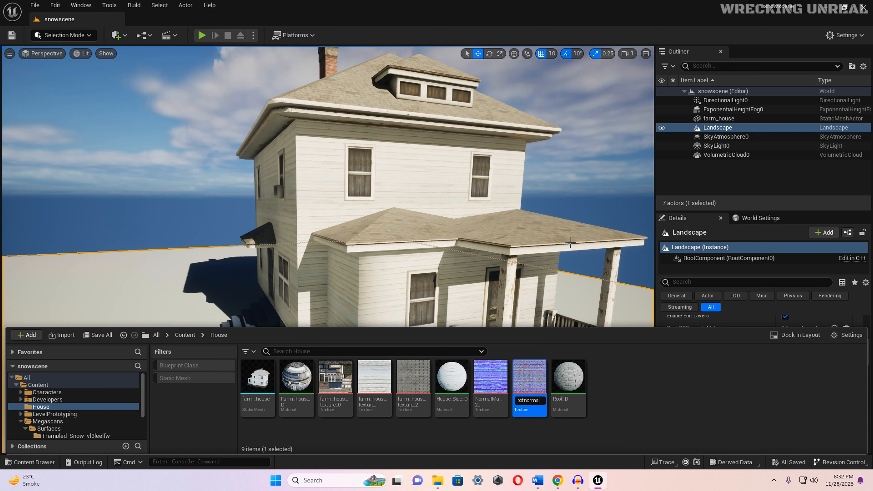
key("Return")
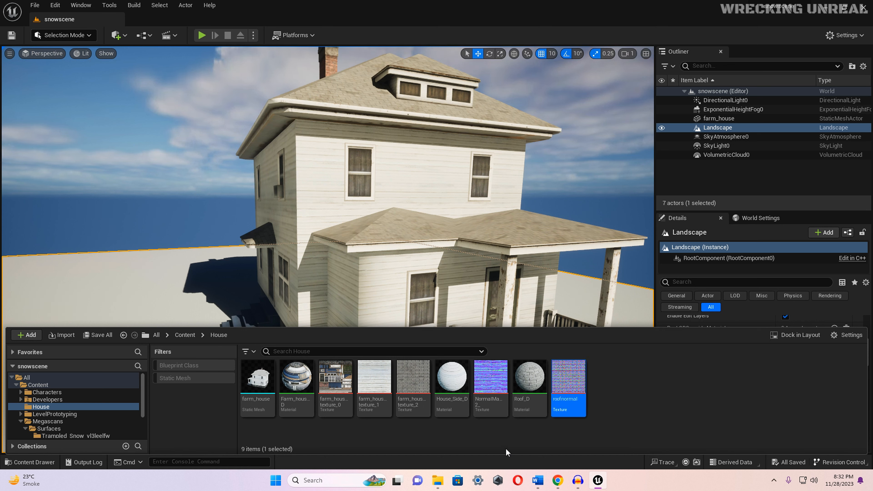
Rename the NormalMap__2_ texture in the House folder as wallsnormal
right_click(486, 388)
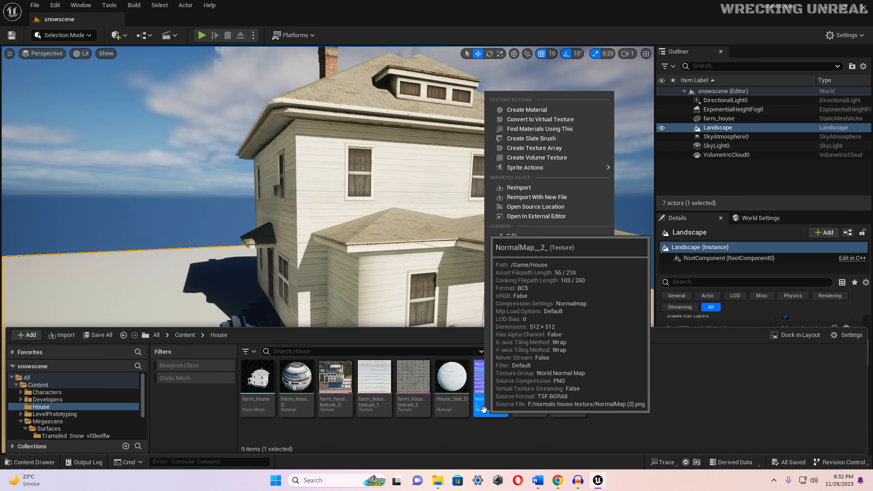
left_click(518, 246)
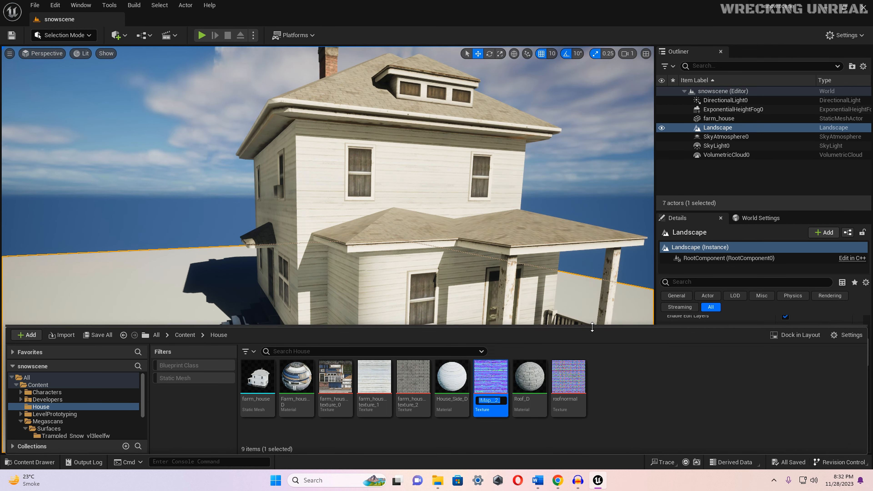
type("walls")
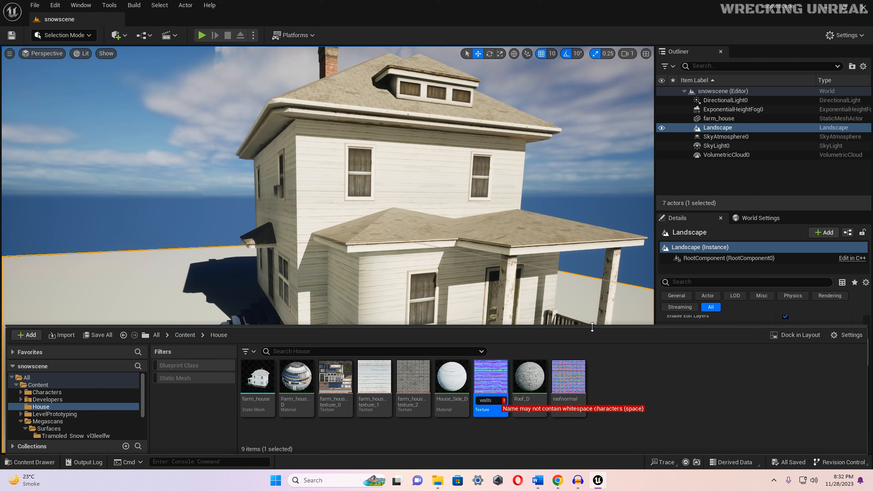
key("BackSpace")
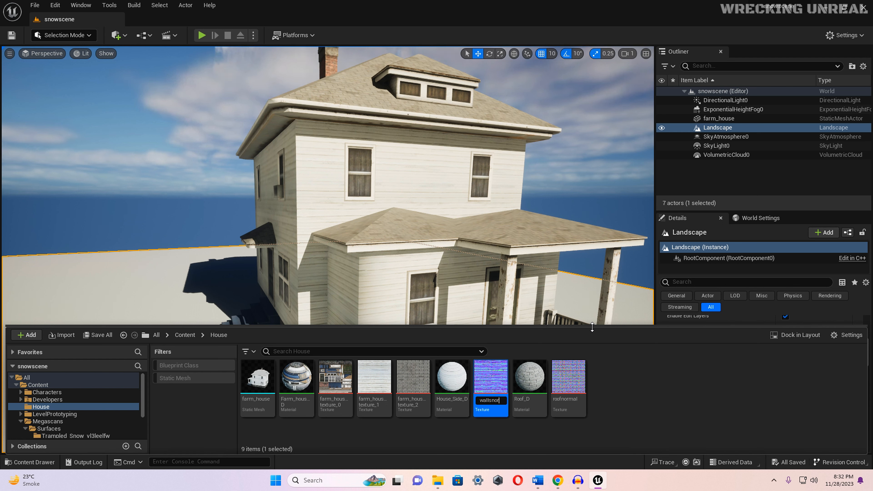
key("Return")
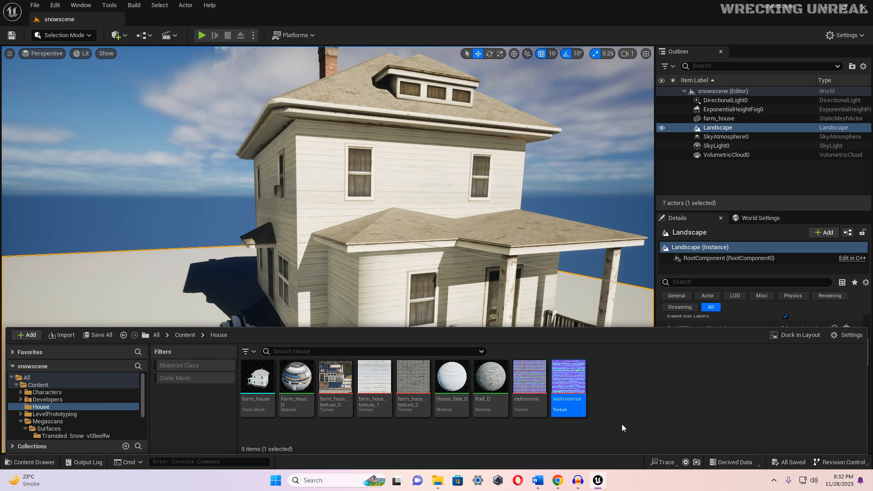
Create a material named roofhouse in the House folder and open it in a maximised Material Editor
left_click(621, 423)
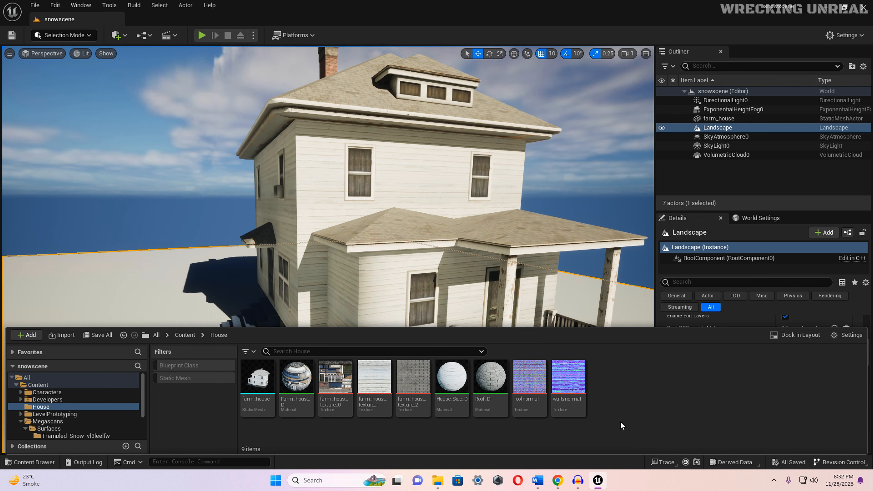
right_click(620, 422)
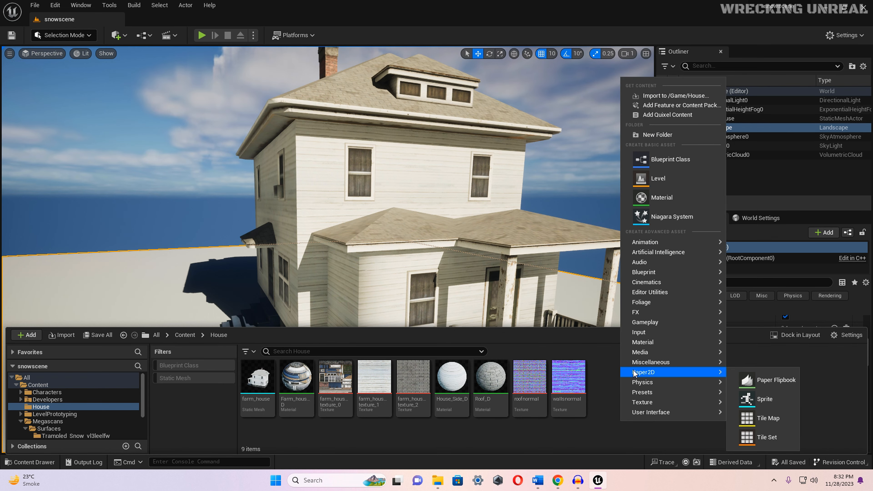
mouse_move(640, 323)
left_click(656, 197)
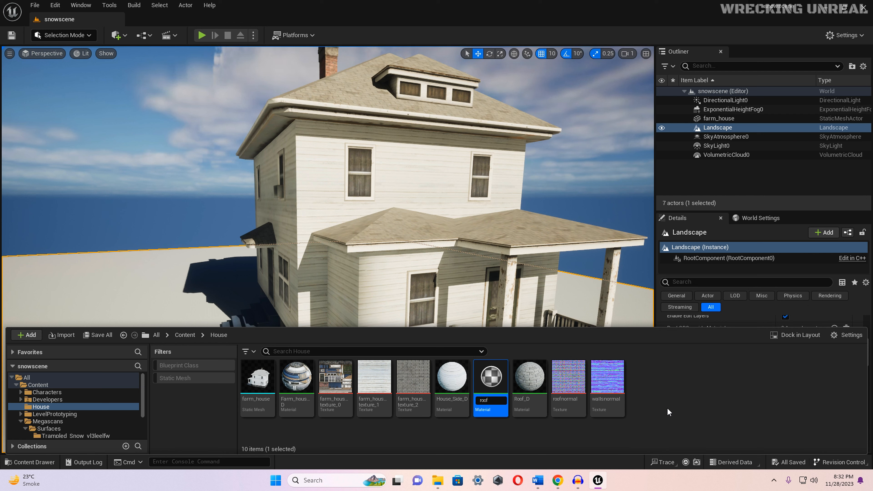
type("roofhouse")
key("Return")
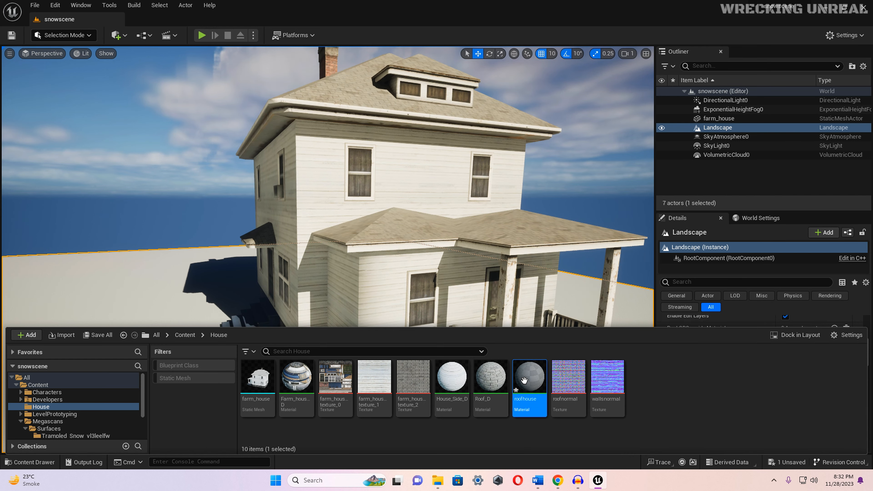
double_click(525, 380)
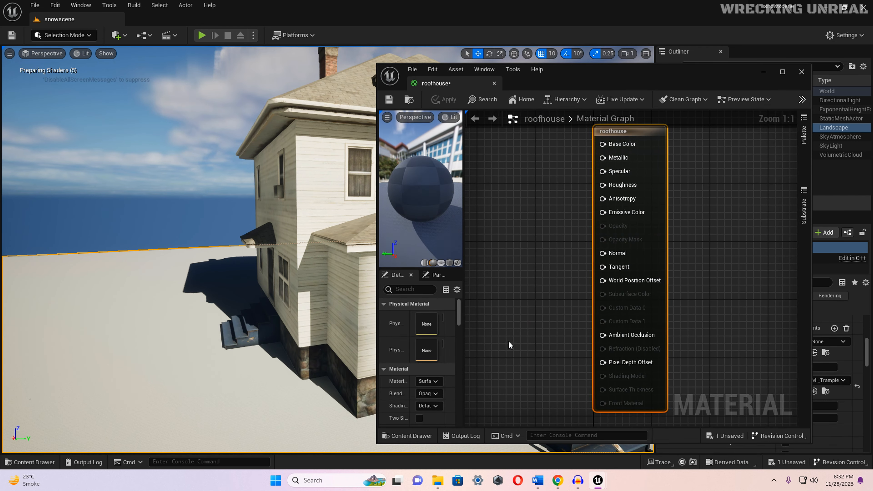
left_click(783, 72)
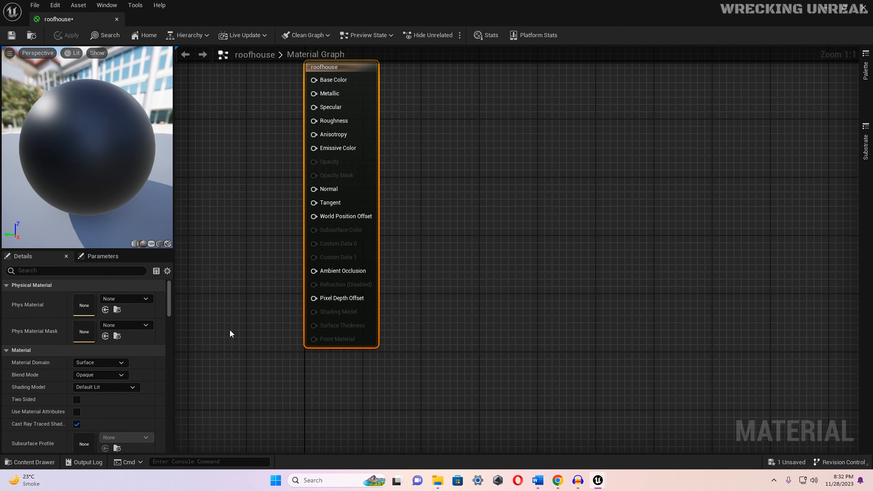
Add the roofnormal and farm_house_texture_2 textures to the roofhouse graph as Texture Samples, with the normal sample below the colour one
right_click_drag(261, 282, 520, 340)
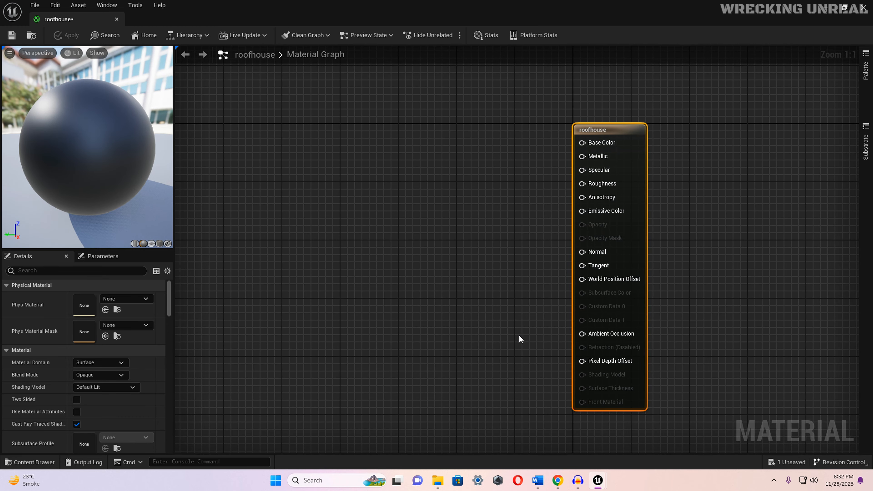
key("ctrl+space")
left_click(527, 425)
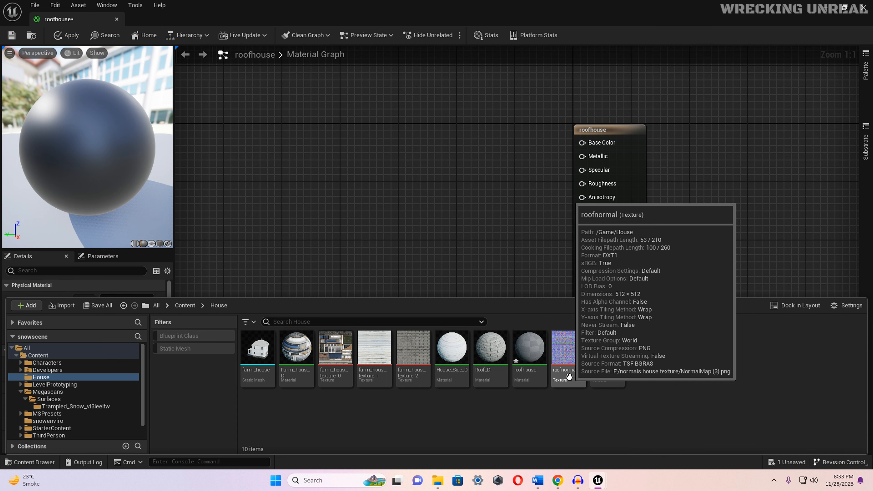
left_click_drag(568, 376, 478, 231)
key("ctrl+space")
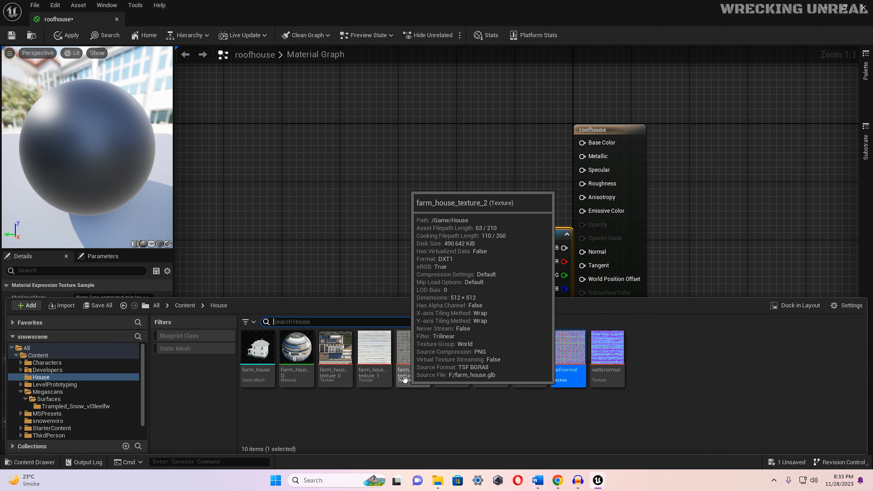
left_click_drag(414, 379, 426, 121)
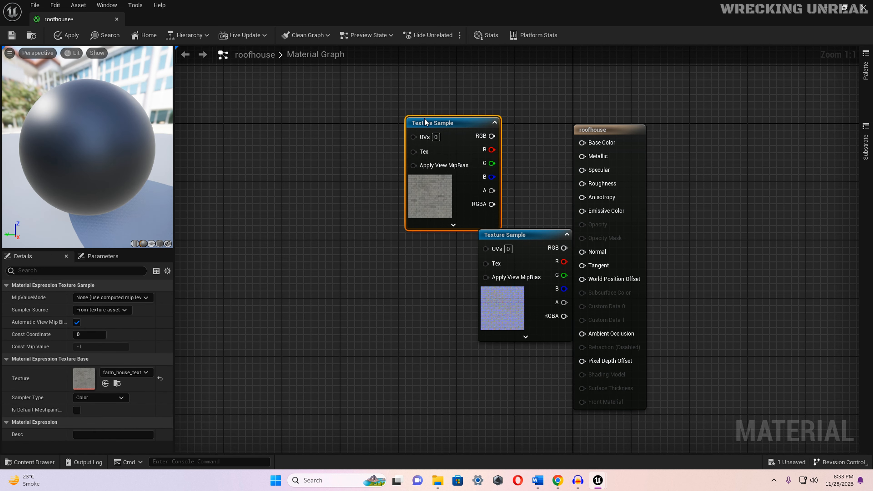
left_click_drag(506, 235, 449, 254)
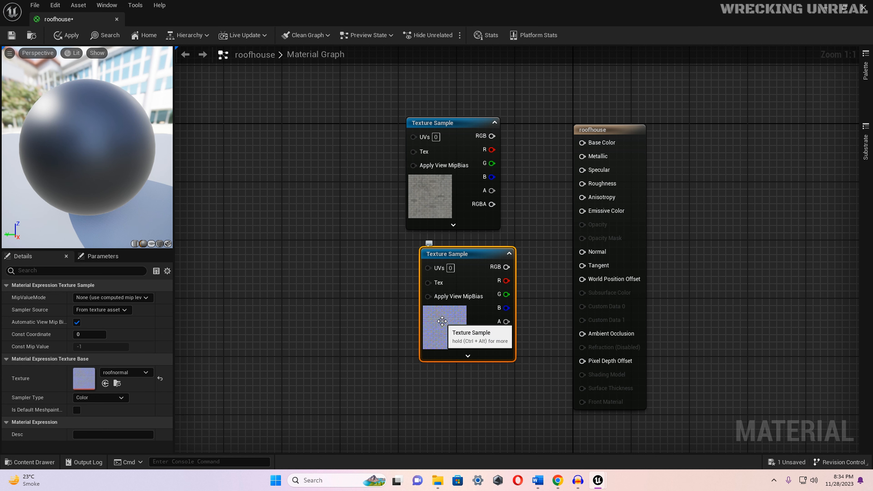
Open the roofnormal texture to examine its brick pattern and settings, and close it
key("ctrl+space")
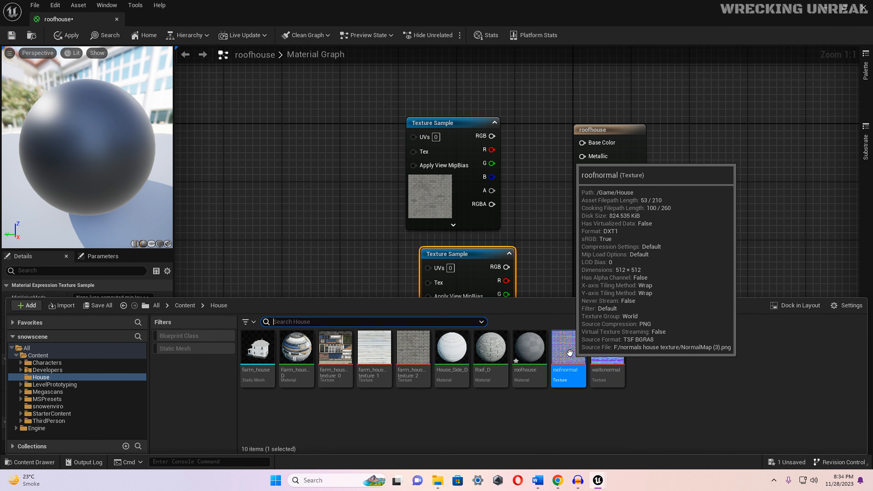
double_click(572, 352)
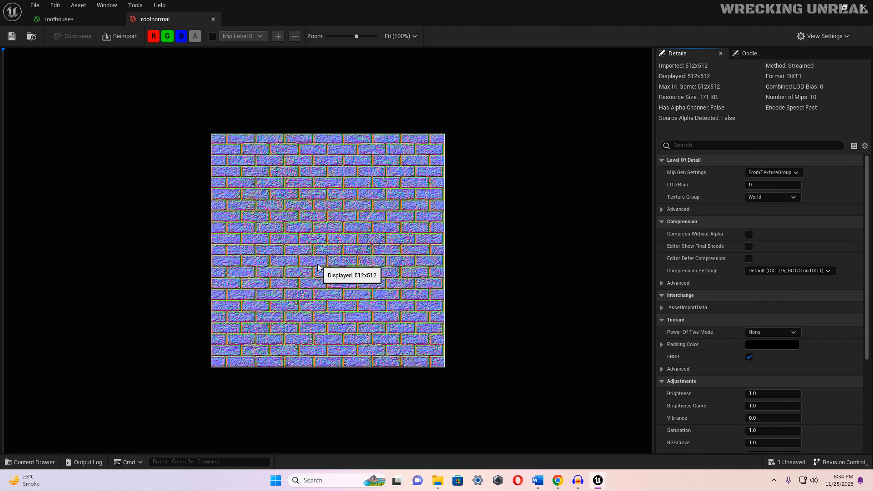
left_click(213, 19)
Connect the farm_house_texture_2 sample's RGB output to Base Color, and space both Texture Samples further away from the roofhouse node
left_click_drag(446, 254, 411, 262)
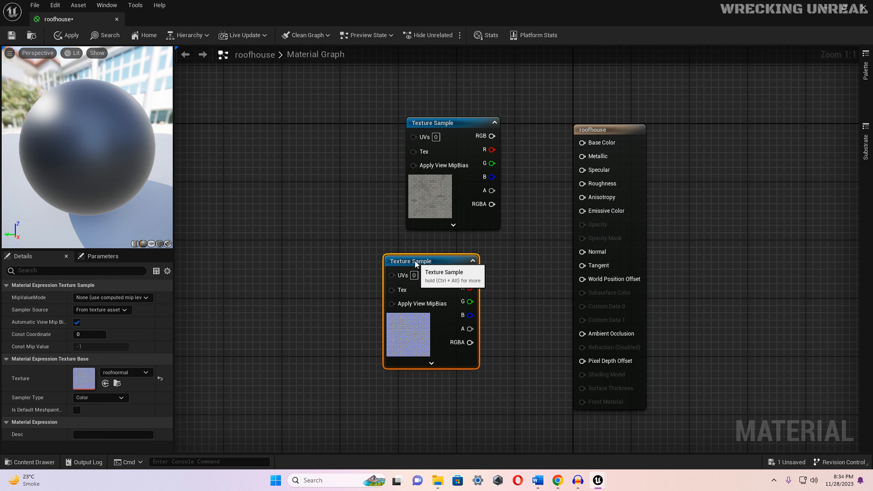
left_click_drag(424, 128, 380, 128)
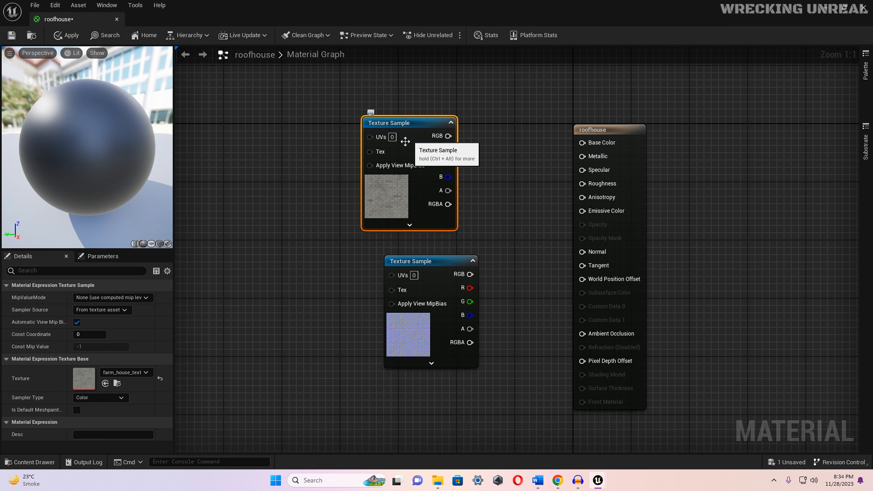
left_click_drag(543, 141, 590, 142)
left_click_drag(420, 262, 390, 273)
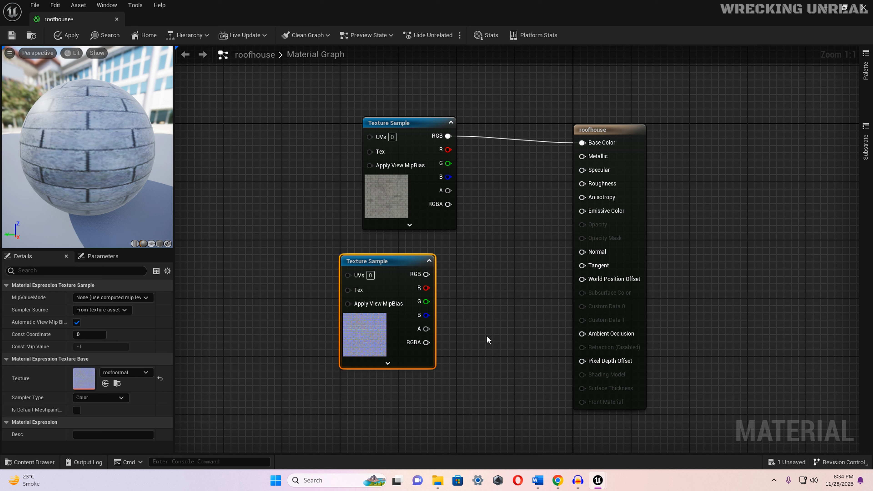
left_click(468, 361)
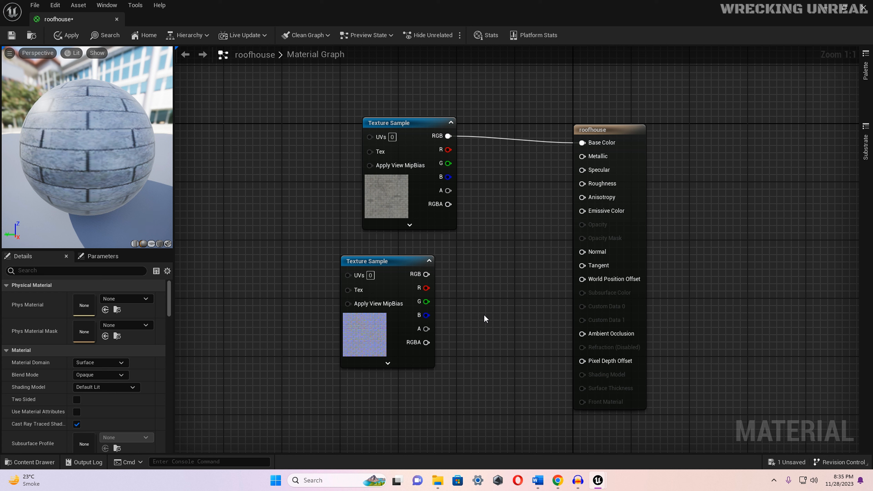
left_click_drag(379, 260, 372, 260)
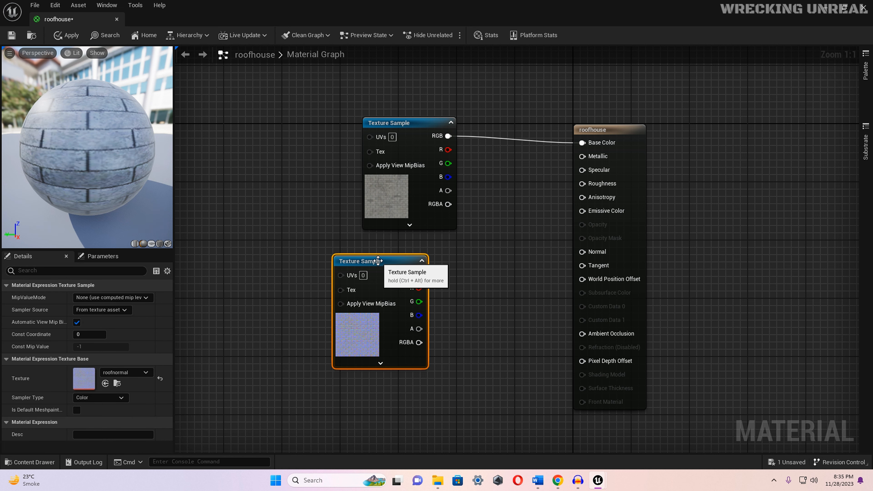
Add a FlattenNormal node to the roofhouse graph, between the normal Texture Sample and the material node
right_click(470, 320)
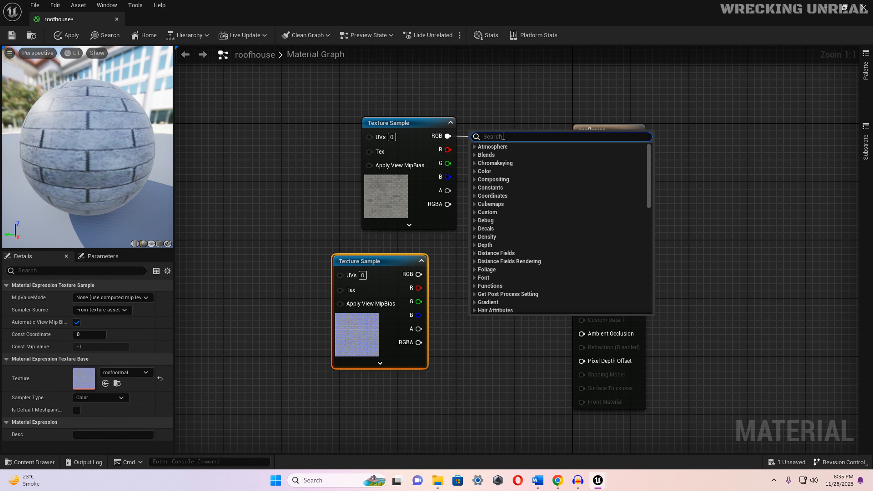
type("flatt")
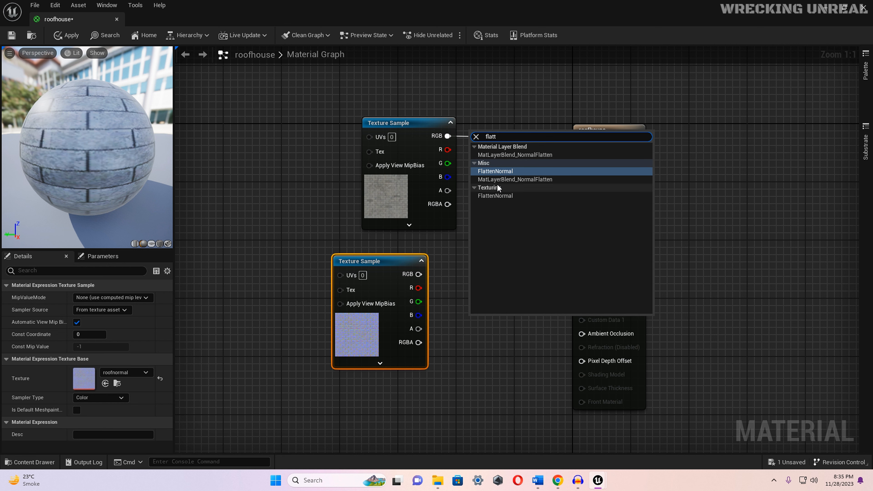
left_click(496, 172)
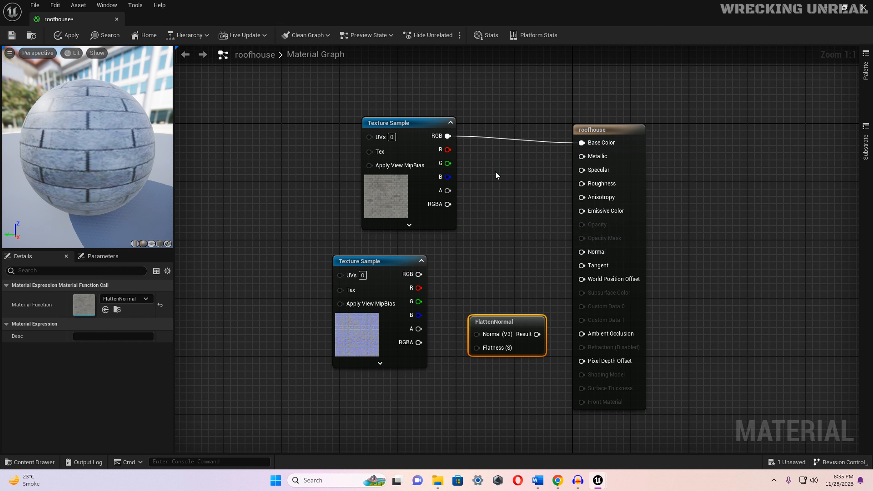
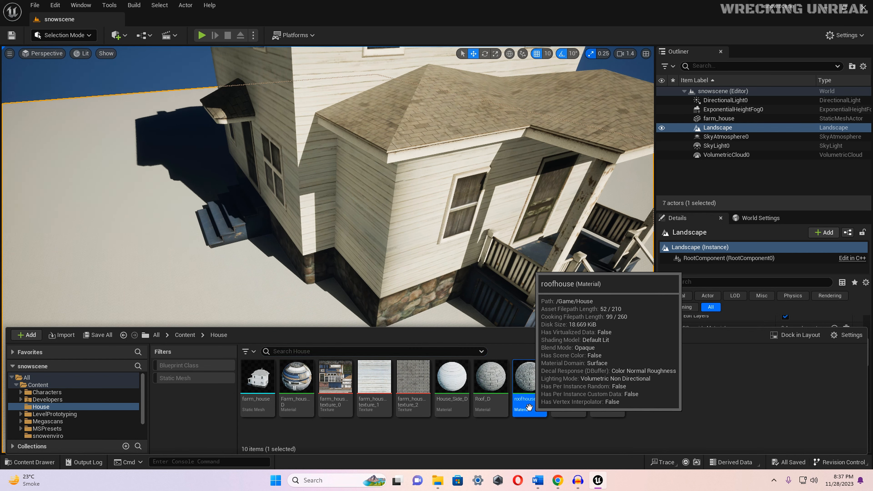
Apply the roofhouse material from the House folder to the farm house's porch roof
left_click_drag(528, 405, 467, 236)
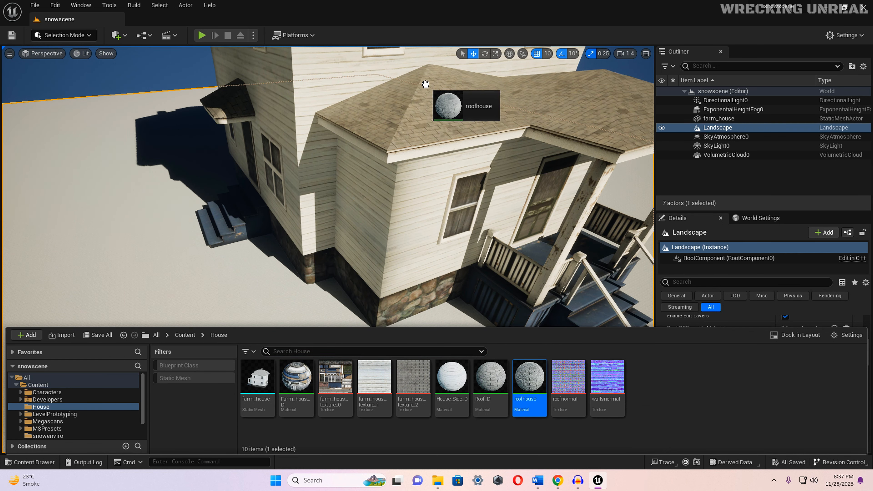
left_click_drag(425, 91, 435, 118)
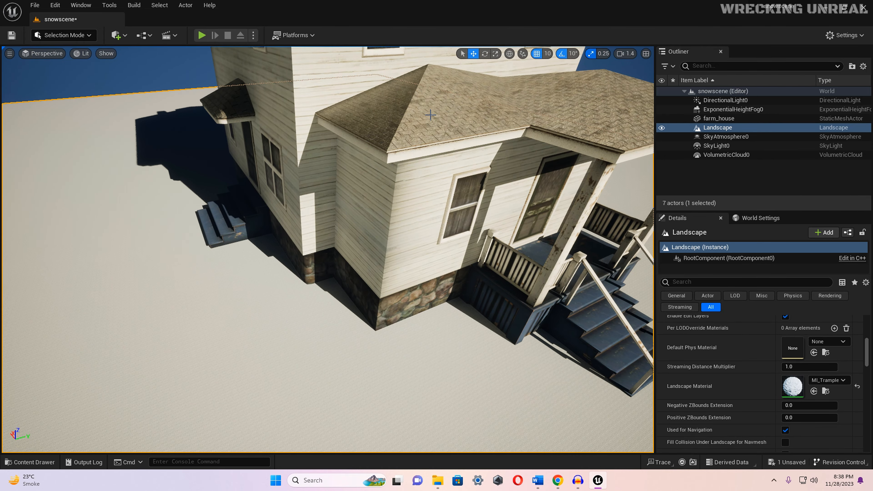
right_click_drag(435, 118, 418, 170)
key("w")
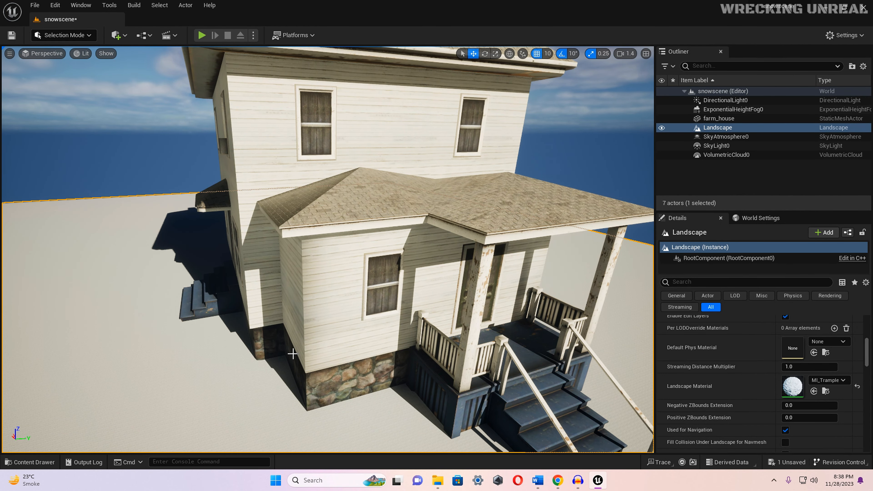
Create a material named wallshouse in the House folder and open it in the Material Editor
key("ctrl+space")
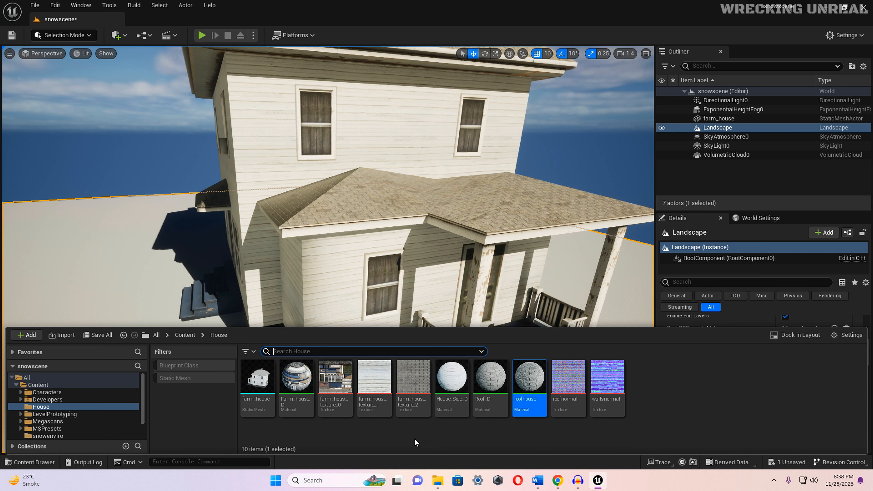
right_click(682, 407)
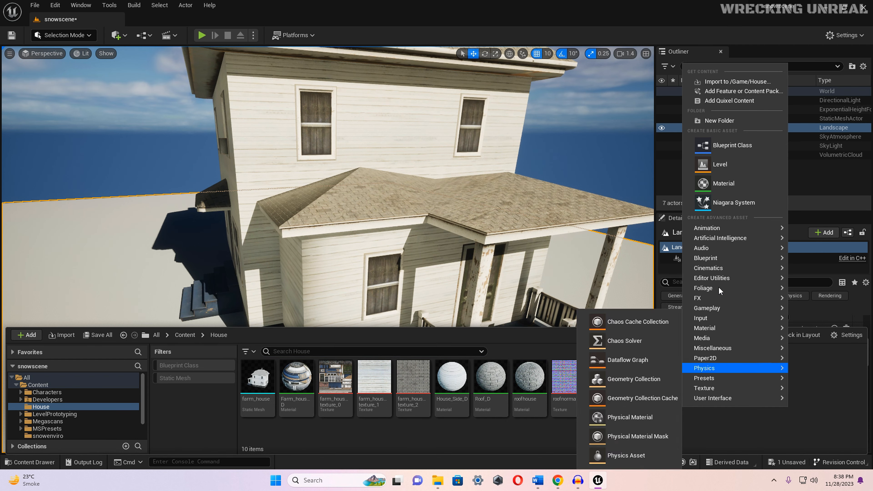
left_click(743, 183)
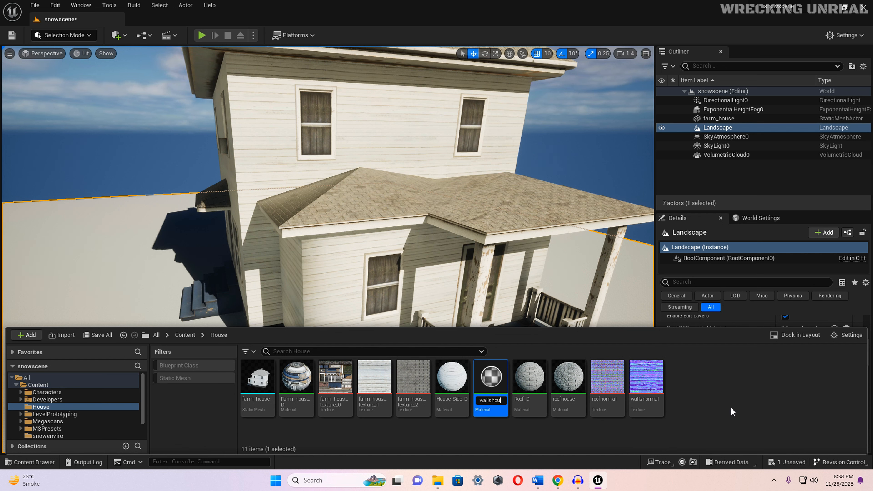
key("Return")
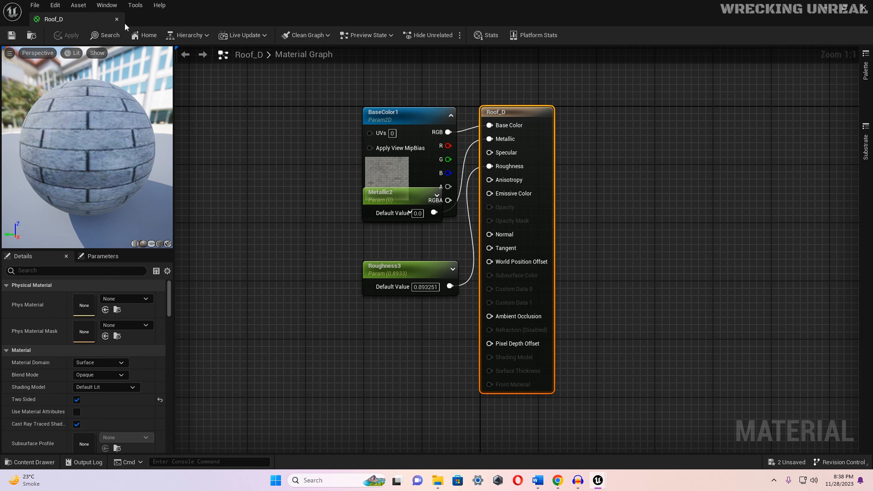
left_click(117, 20)
key("ctrl+space")
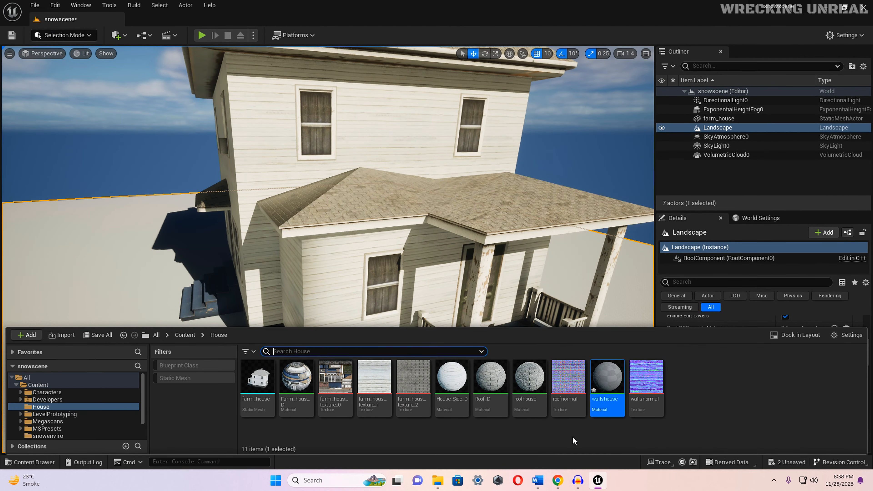
double_click(592, 395)
Add the farm_house_texture_1 and wallsnormal textures to the wallshouse graph as Texture Samples, with the normal sample below the colour one
right_click_drag(376, 260, 466, 249)
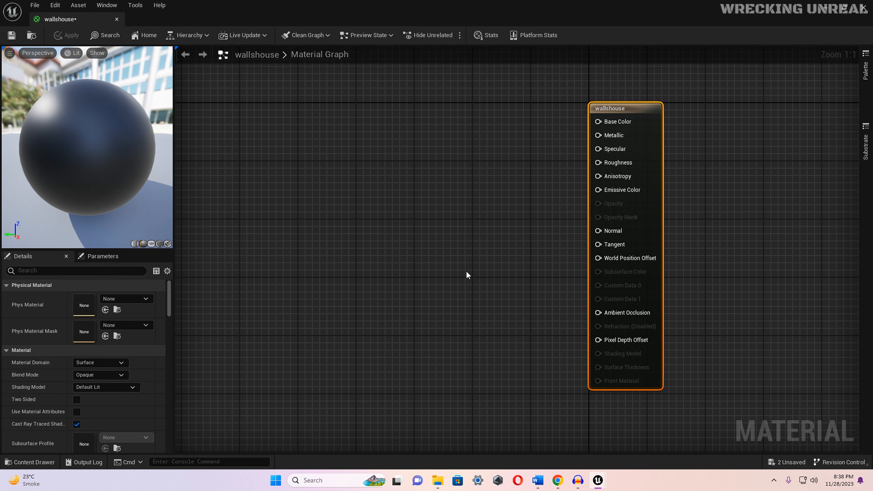
key("ctrl+space")
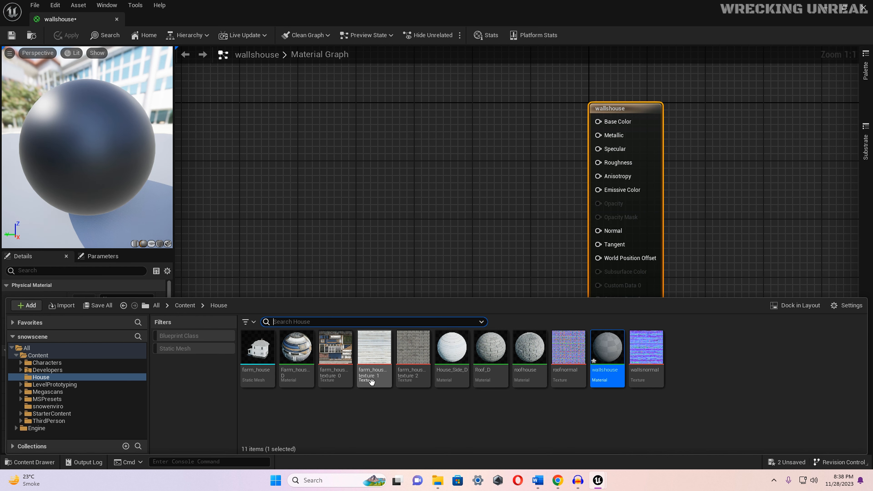
left_click_drag(374, 347, 427, 140)
key("ctrl+space")
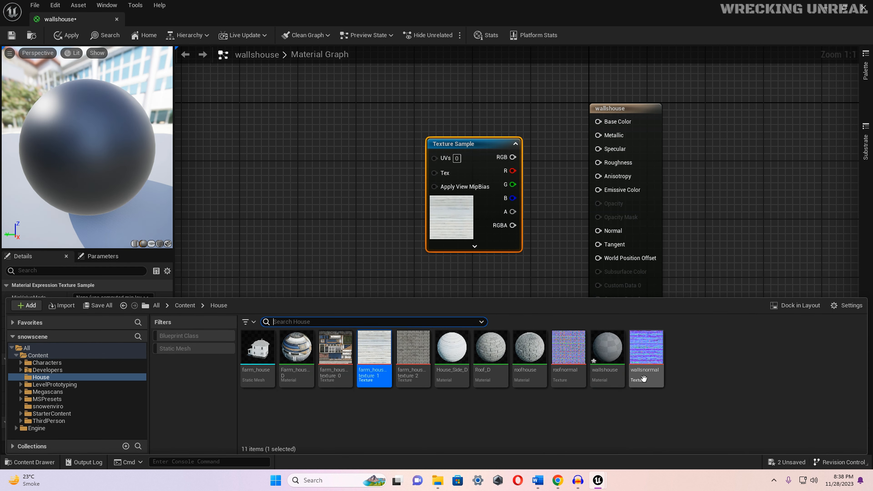
left_click_drag(645, 347, 462, 275)
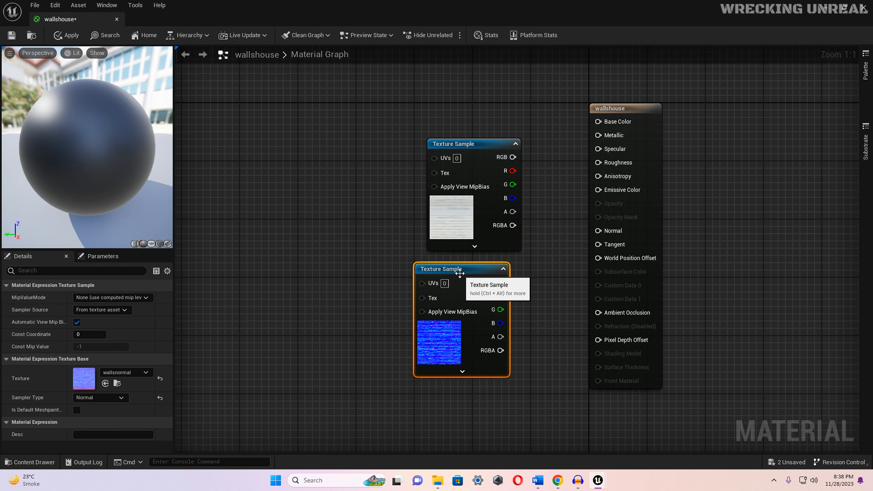
Connect the farm_house_texture_1 sample's RGB output to Base Color, and space both Texture Samples further away from the wallshouse node
left_click_drag(440, 143, 405, 107)
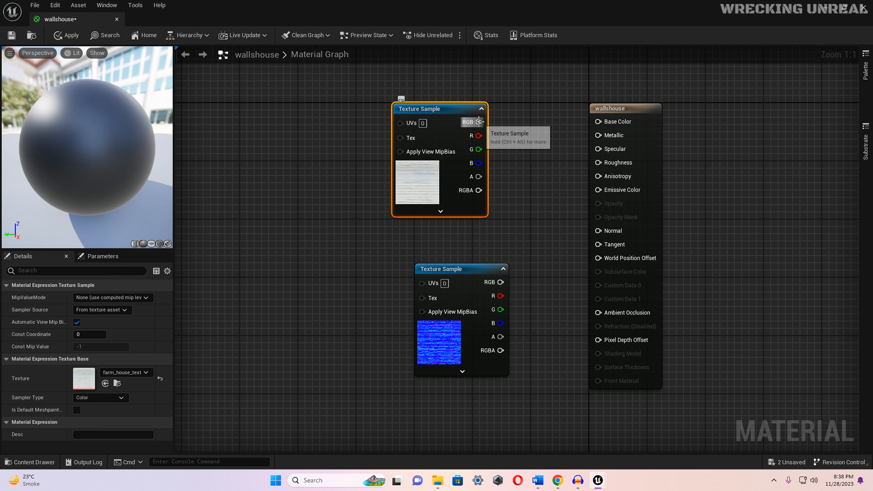
left_click_drag(479, 122, 598, 122)
left_click_drag(453, 271, 417, 264)
Add a FlattenNormal node to the wallshouse graph, between the wallsnormal sample and the material node
right_click_drag(513, 324, 518, 319)
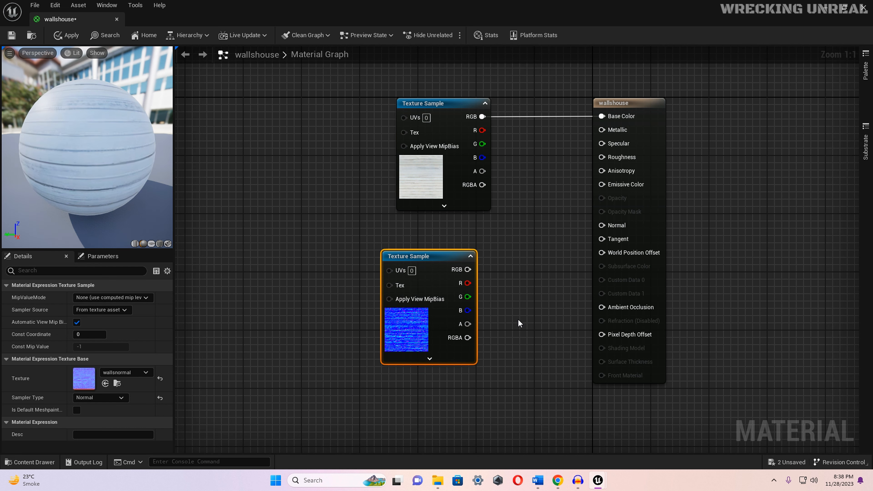
right_click(518, 319)
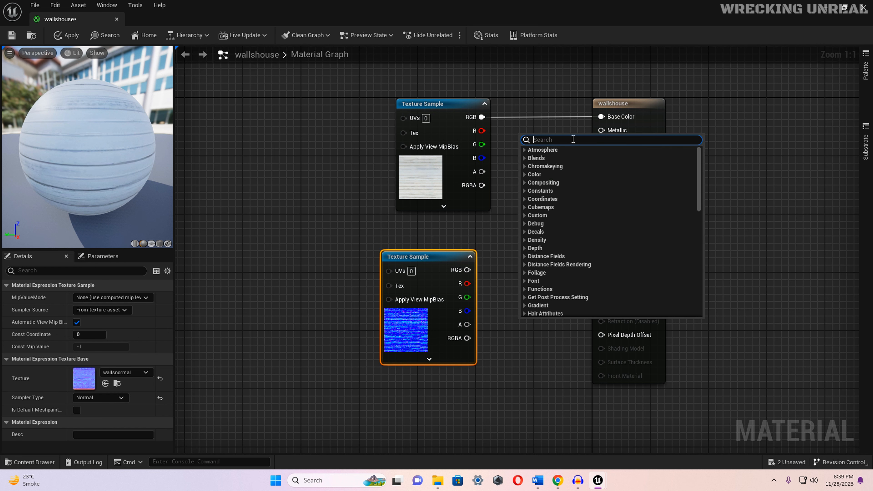
type("flatten")
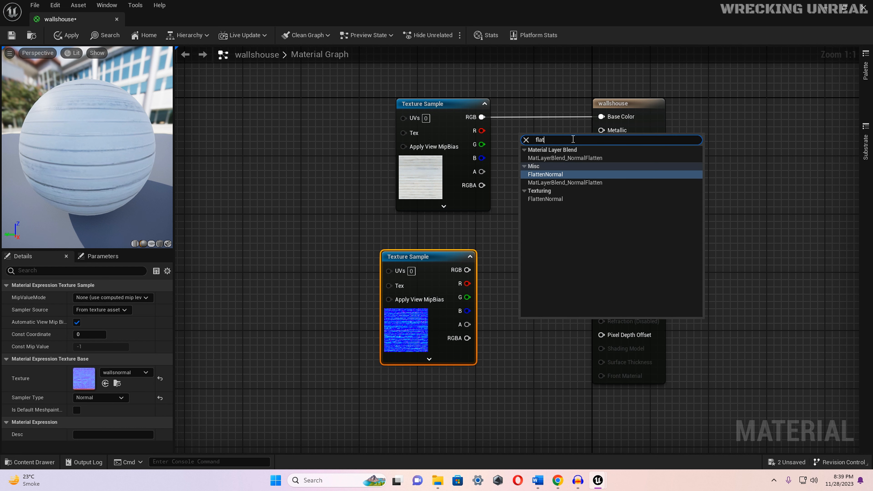
left_click(546, 174)
Add a Constant node to the wallshouse graph and place it below the wallsnormal Texture Sample
mouse_move(469, 397)
right_mouse_down()
mouse_move(467, 407)
mouse_move(484, 398)
right_mouse_up()
right_click(484, 401)
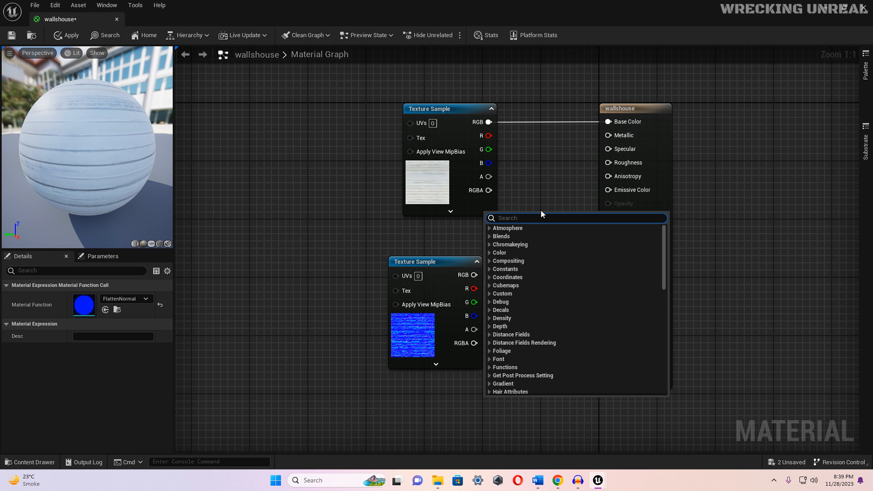
type("connsta")
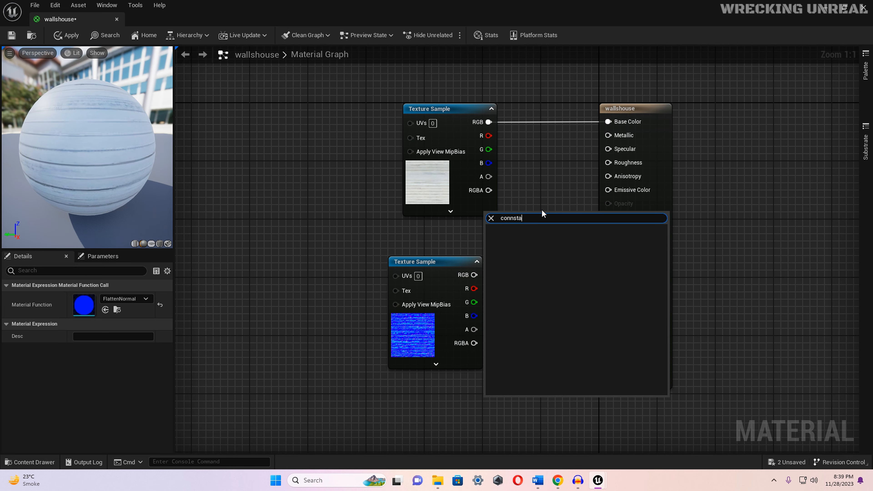
key("BackSpace")
key("BackSpace")
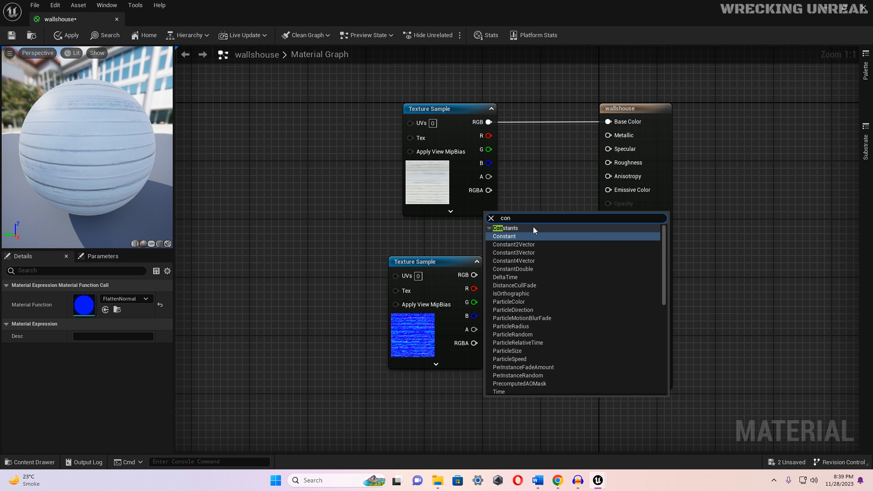
left_click(531, 228)
left_click_drag(515, 402, 427, 399)
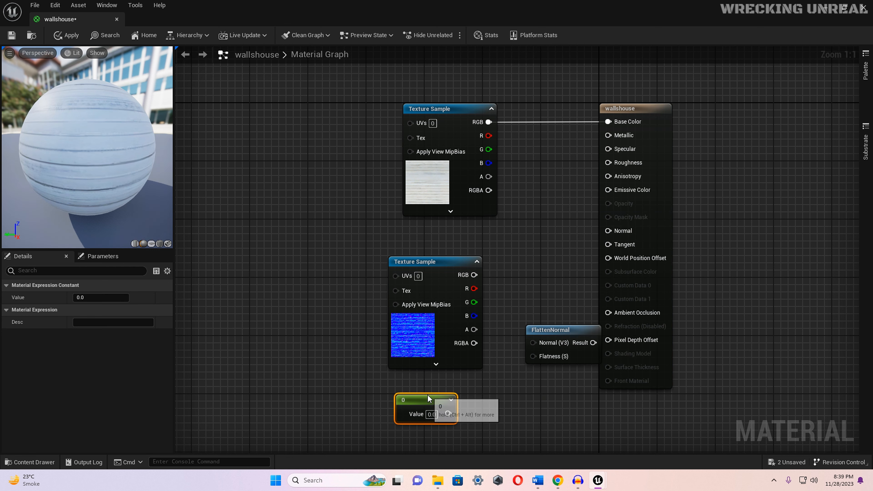
Route the wallsnormal sample's RGB through FlattenNormal into the material's Normal input, and connect the Constant to Flatness
left_click_drag(553, 326, 525, 301)
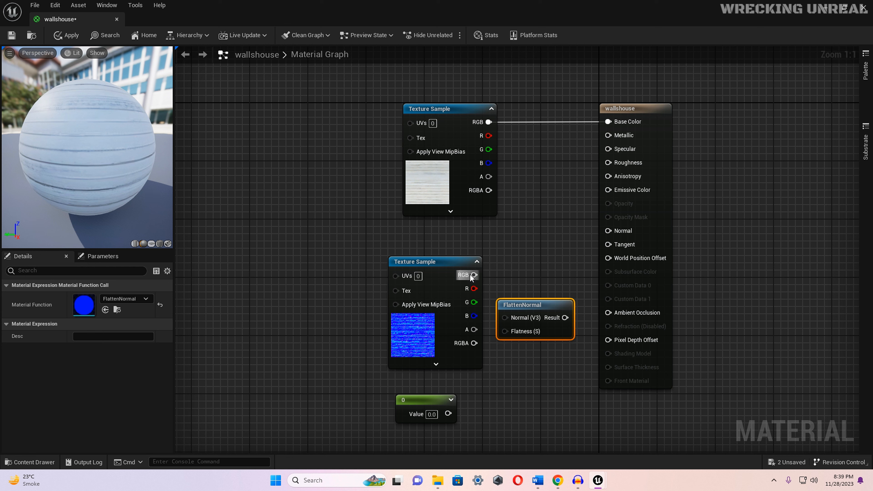
left_click_drag(473, 275, 608, 231)
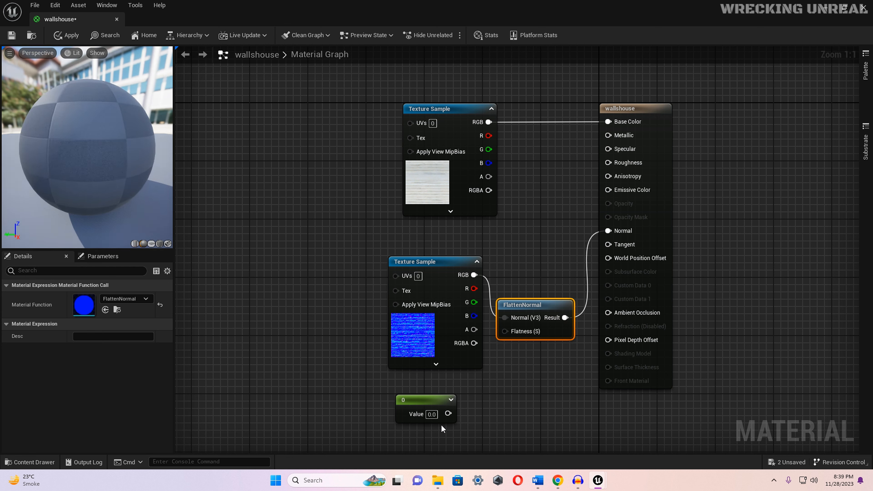
left_click_drag(448, 413, 509, 331)
left_click_drag(425, 400, 418, 400)
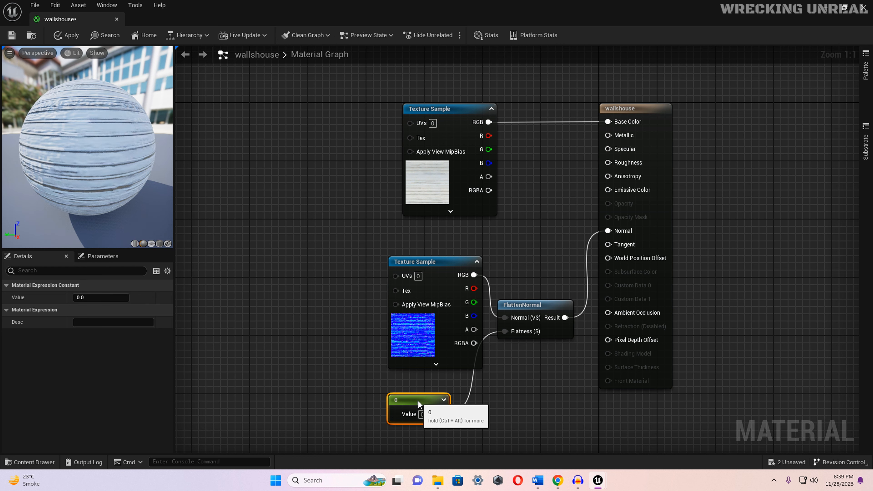
Set the Flatness Constant's value to 10, and save and close the wallshouse material
type("10")
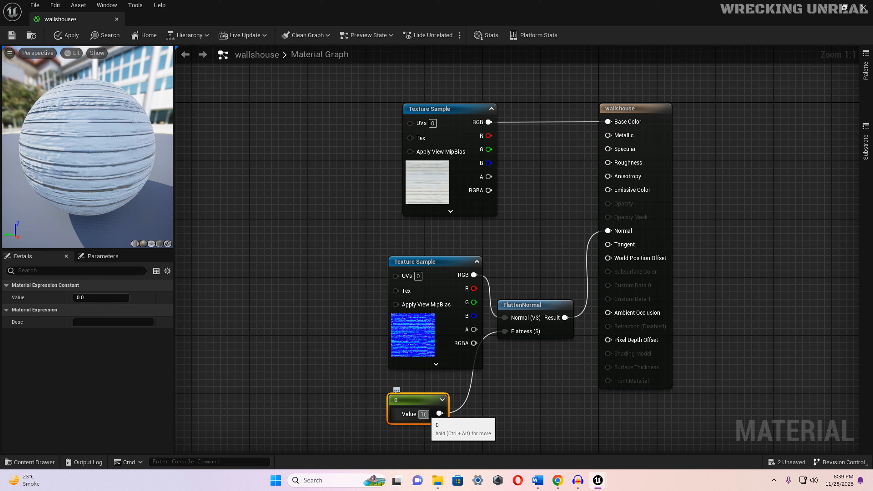
key("Return")
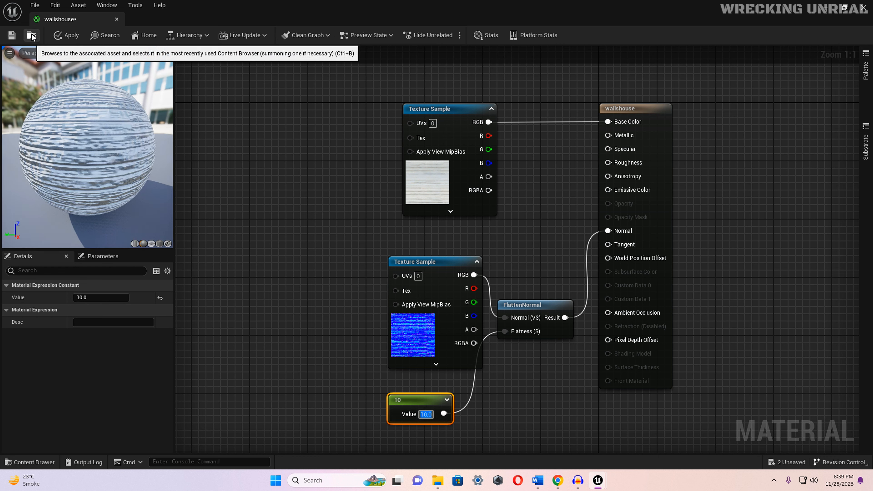
left_click(11, 35)
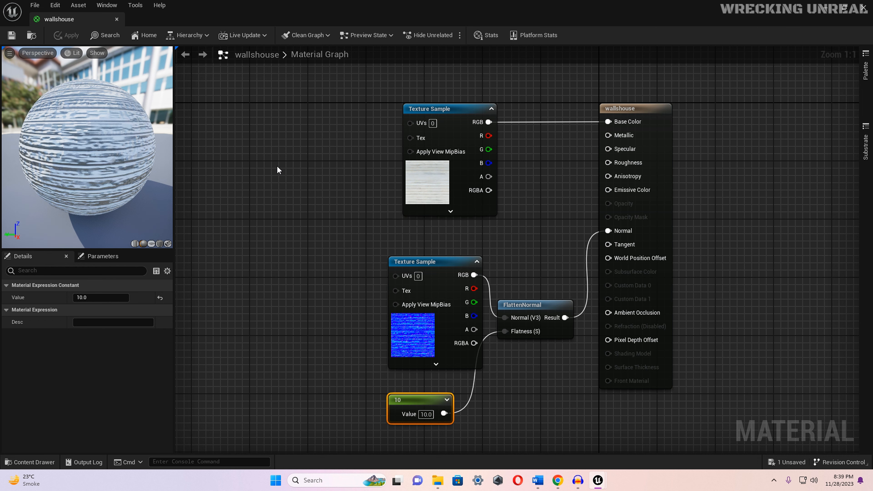
left_click(864, 8)
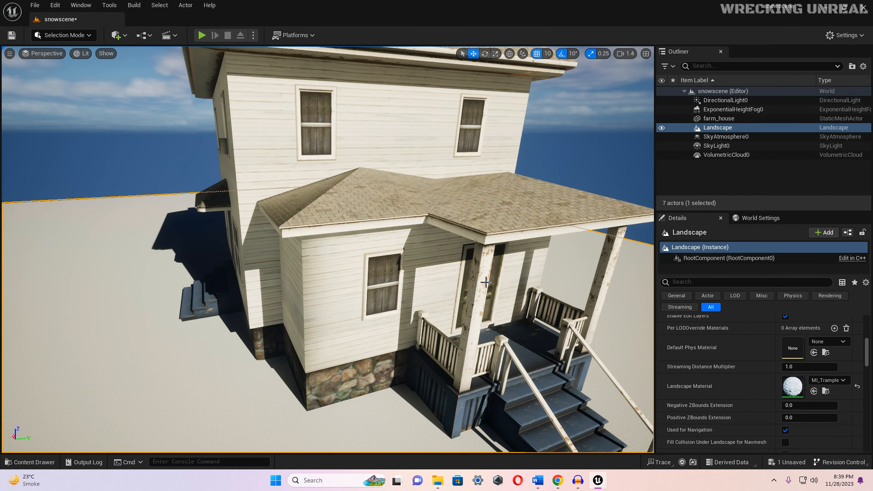
Apply the wallshouse material from the House folder to the farm house's outer walls and inspect the siding
key("ctrl+space")
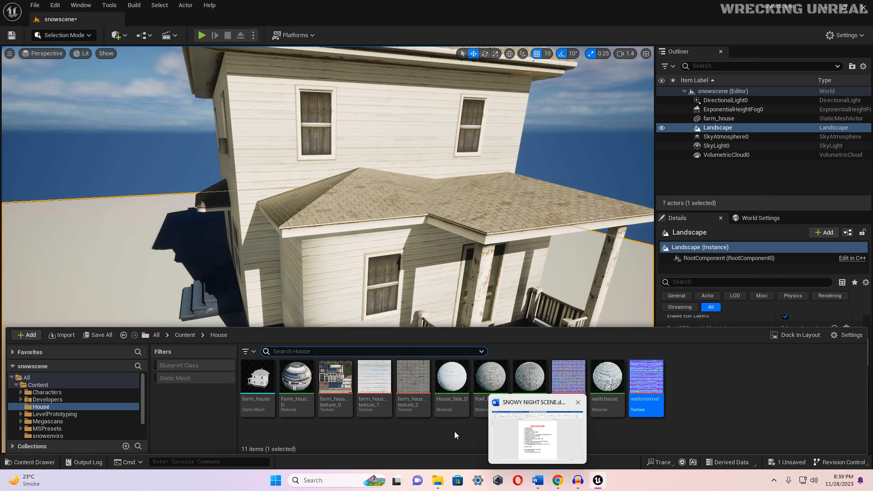
left_click(482, 439)
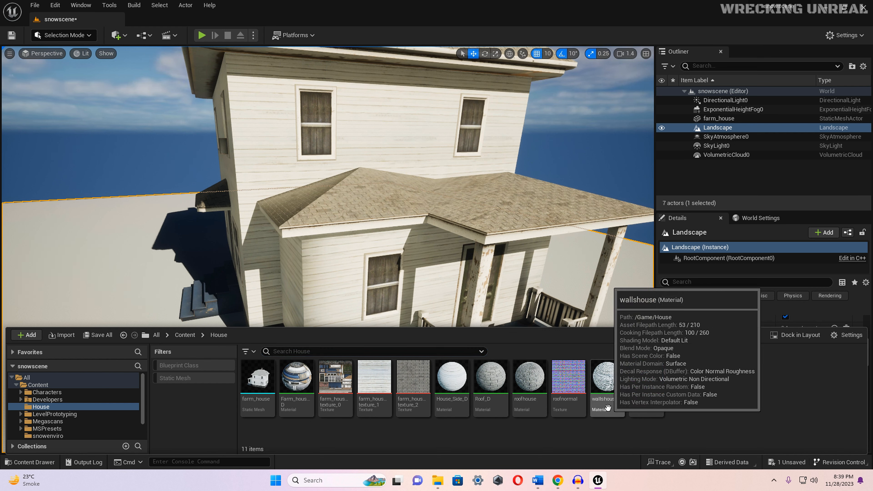
left_click_drag(607, 408, 323, 267)
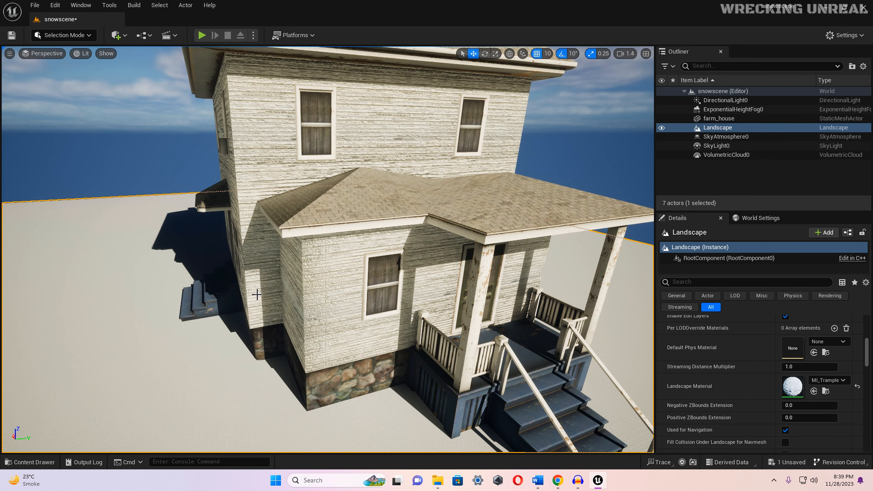
right_click_drag(252, 287, 218, 275)
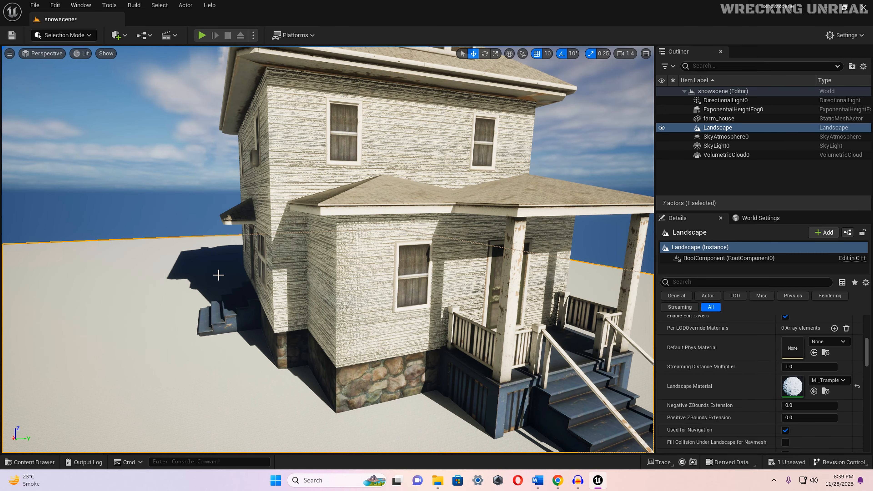
Inspect the farm house's roof and wall materials from close up and from farther away
mouse_move(135, 302)
right_mouse_down()
mouse_move(127, 332)
mouse_move(118, 280)
mouse_move(119, 341)
mouse_move(121, 307)
right_mouse_up()
key("s")
scroll(135, 302, "up", 2)
key("s")
scroll(135, 302, "up", 5)
key("w")
key("s")
key("w")
key("w")
key("s")
key("w")
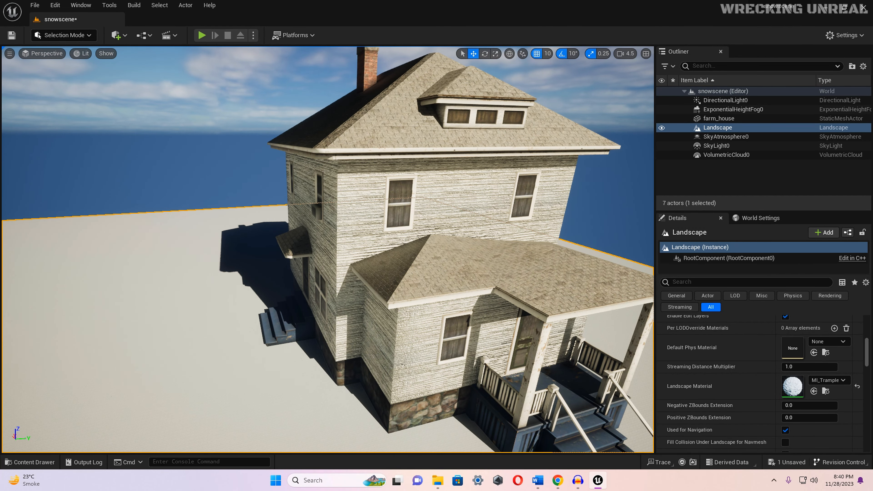
right_click_drag(122, 306, 121, 307)
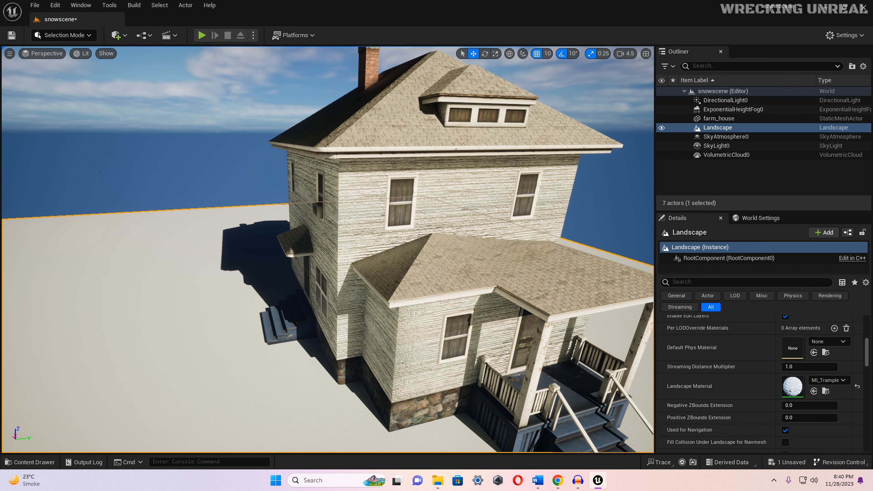
Shift the landscape along its X and Y axes and undo the last shift
key("s")
right_click_drag(121, 308, 101, 333)
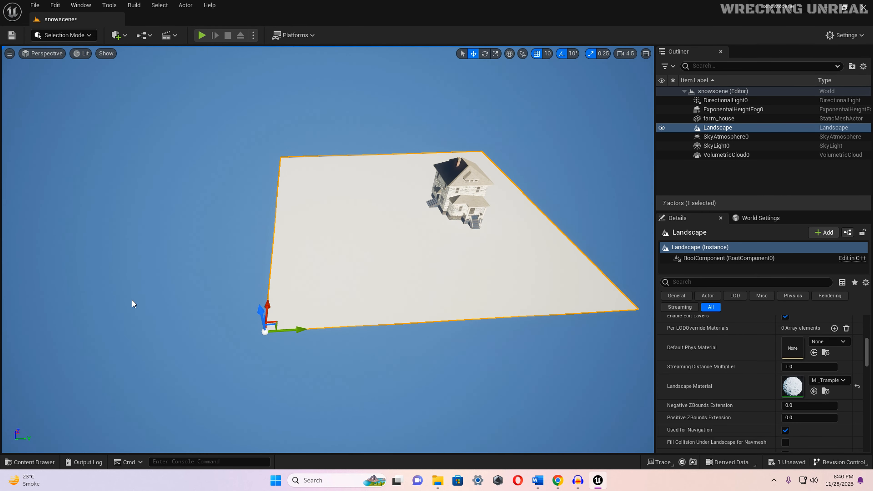
key("e")
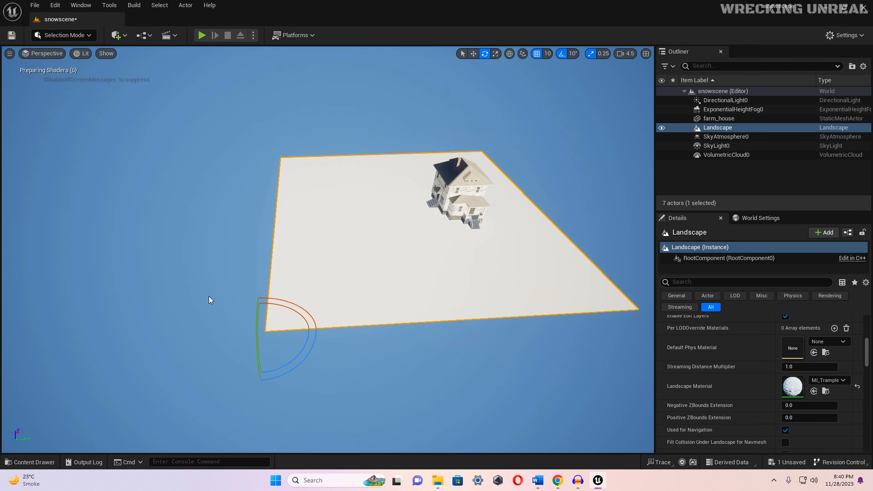
key("r")
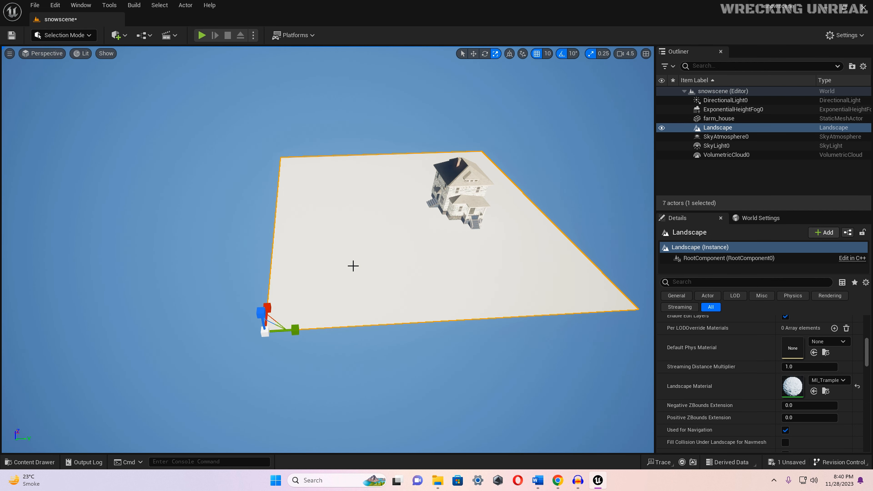
key("w")
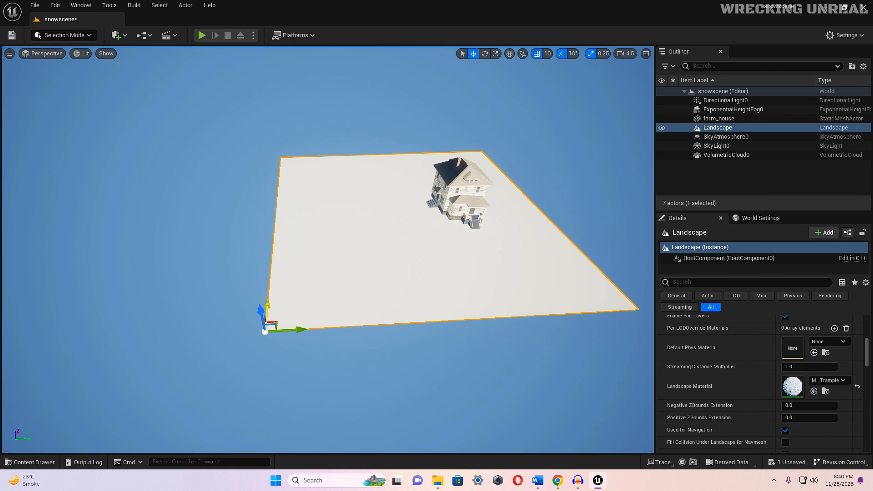
left_click_drag(267, 306, 298, 316)
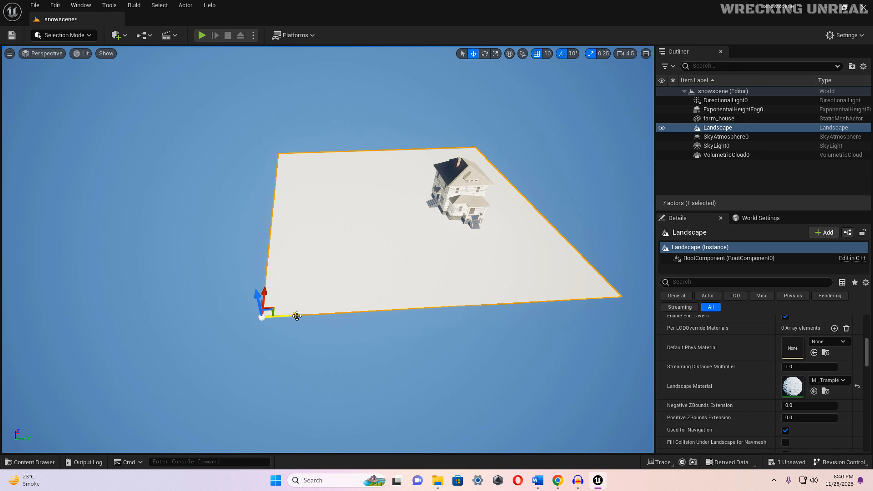
key("ctrl+z")
Try rotating the landscape about its X axis and undo the rotation
key("e")
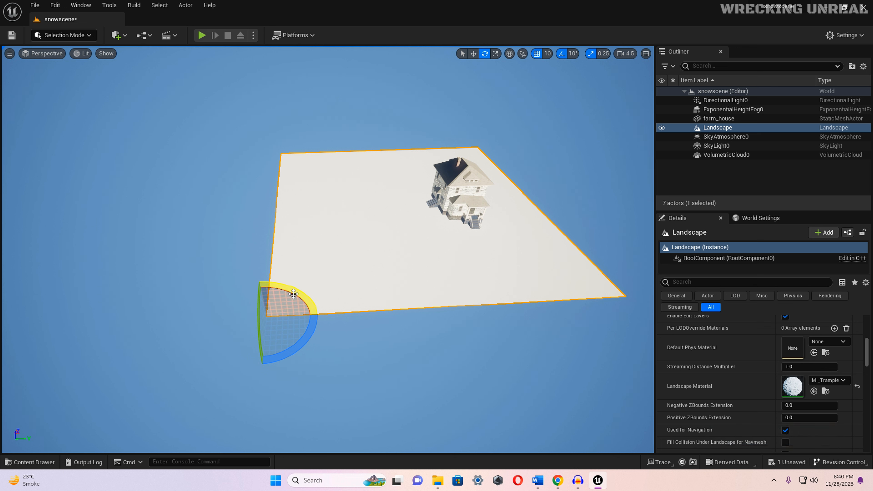
mouse_move(293, 292)
left_mouse_down()
mouse_move(284, 277)
mouse_move(294, 278)
mouse_move(206, 295)
mouse_move(270, 279)
mouse_move(292, 299)
left_mouse_up()
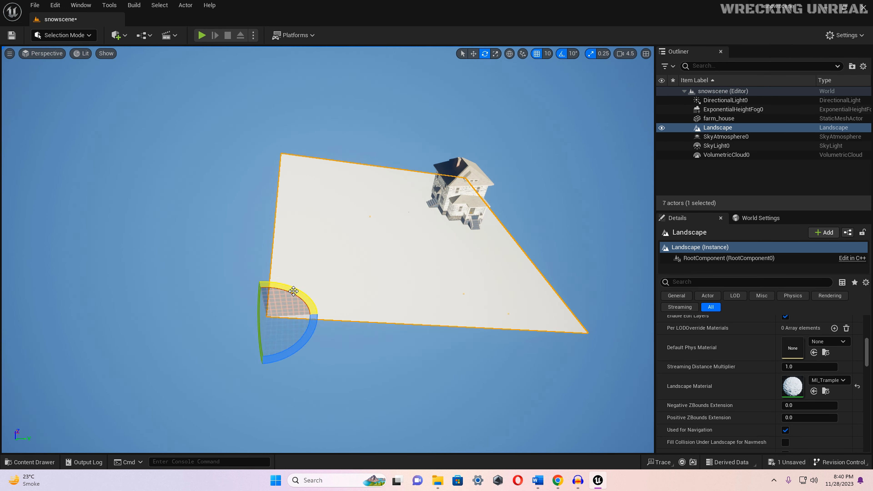
key("ctrl+z")
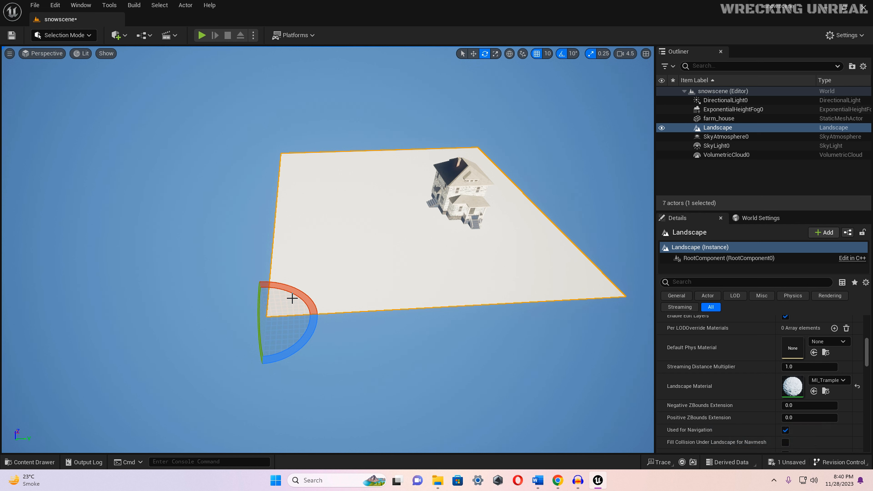
Scale the landscape along its Y axis, undo the last scaling, and scale the landscape uniformly
key("r")
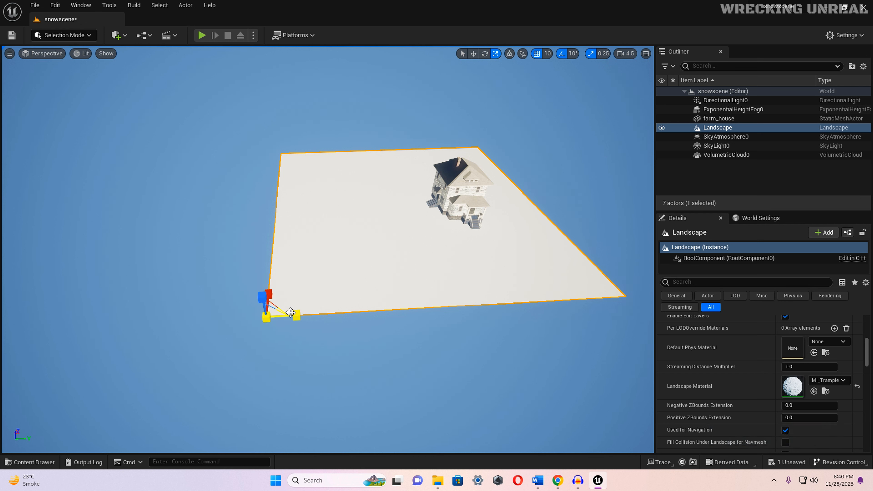
left_click_drag(298, 317, 261, 300)
key("ctrl+z")
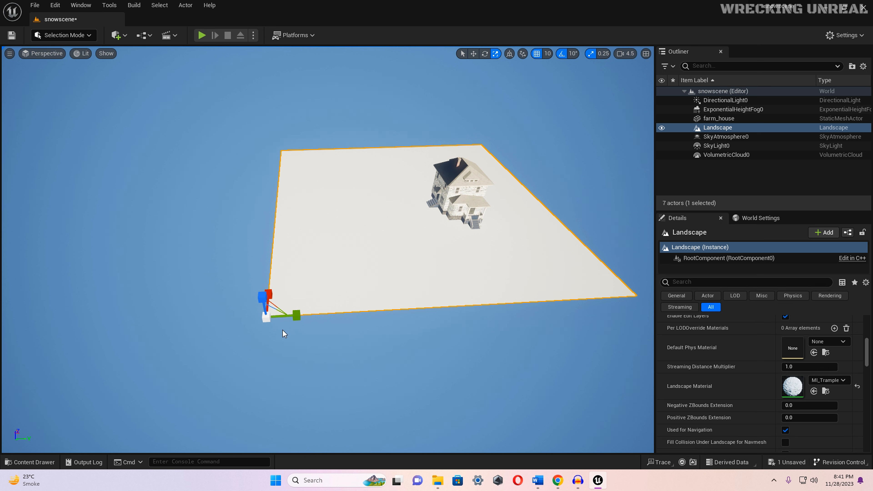
left_click_drag(266, 319, 288, 299)
Select the farm house and move it to a different spot on the landscape
key("w")
right_click_drag(245, 303, 276, 305)
key("w")
key("s")
key("w")
key("s")
scroll(249, 335, "down", 2)
key("w")
key("s")
left_click(323, 250)
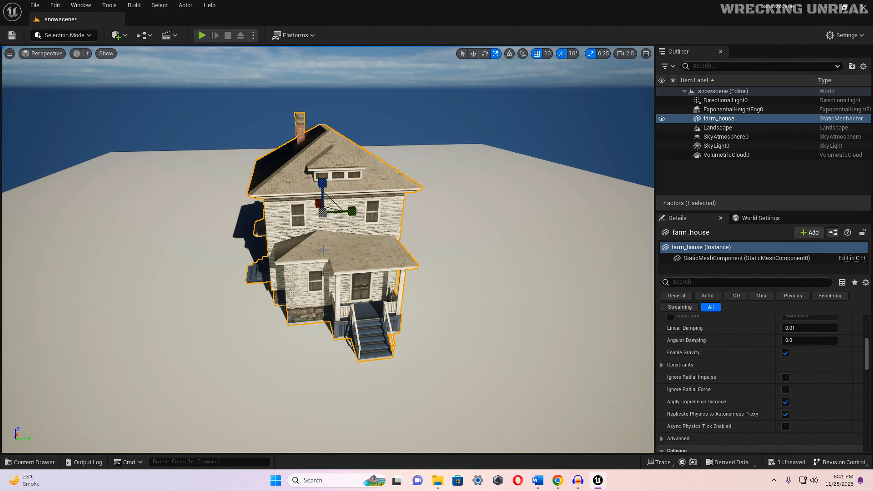
key("w")
left_click_drag(325, 215, 595, 173)
Rotate the sun so the house's shadow falls on the porch side, judging it from near ground level
right_click_drag(596, 173, 625, 172)
key("w")
key("w")
right_click_drag(466, 332, 462, 320)
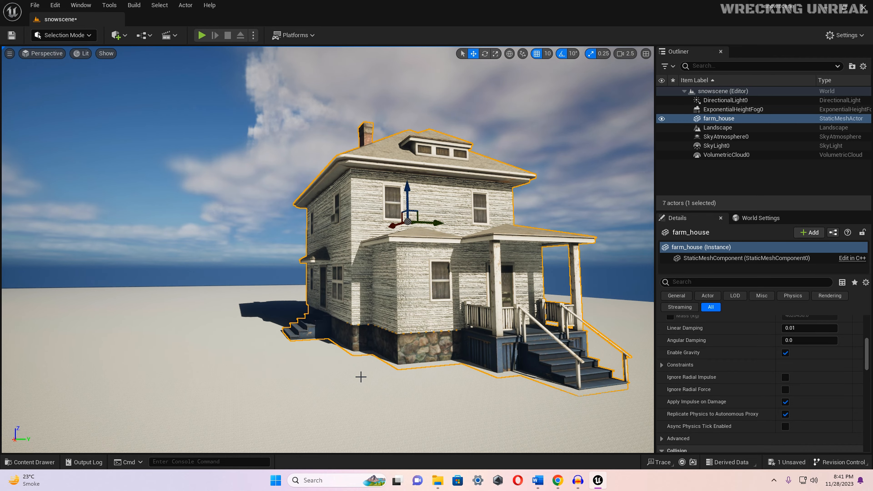
key("ctrl+l")
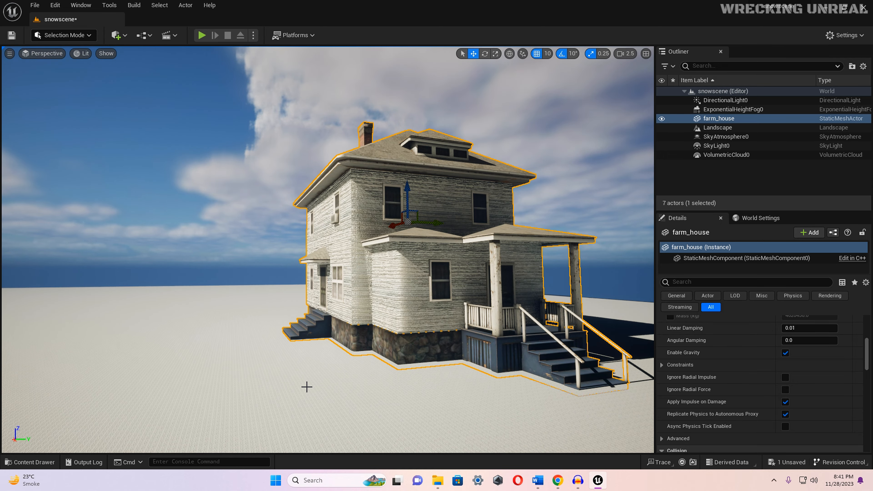
Save the snowscene level and frame the farm house and its porch from the front corner
right_click_drag(307, 388, 293, 400)
key("w")
key("s")
key("ctrl+s")
key("s")
key("w")
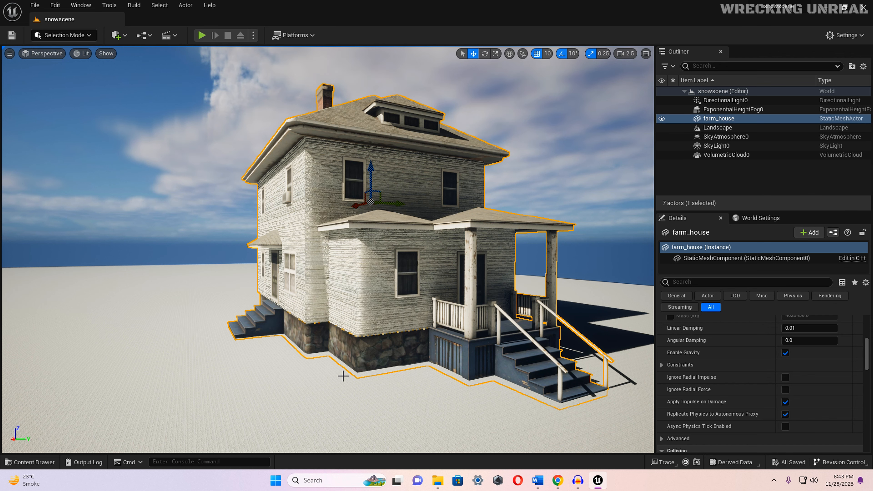
right_click_drag(299, 384, 382, 391)
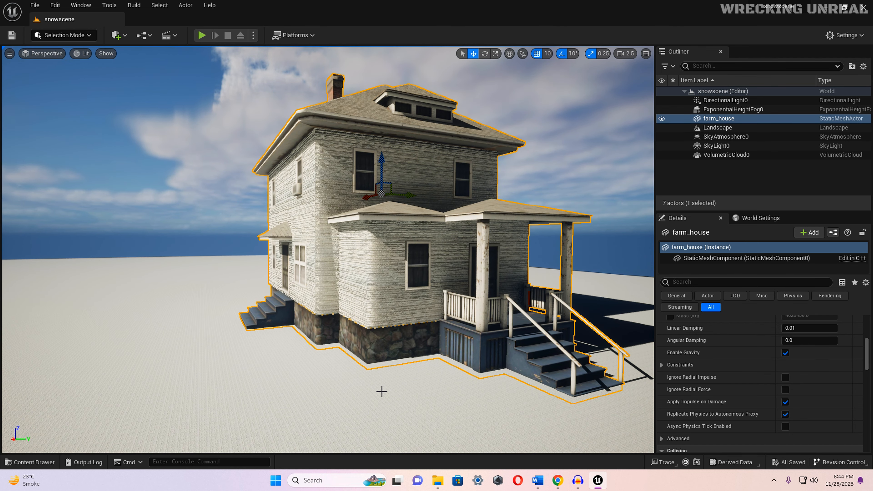